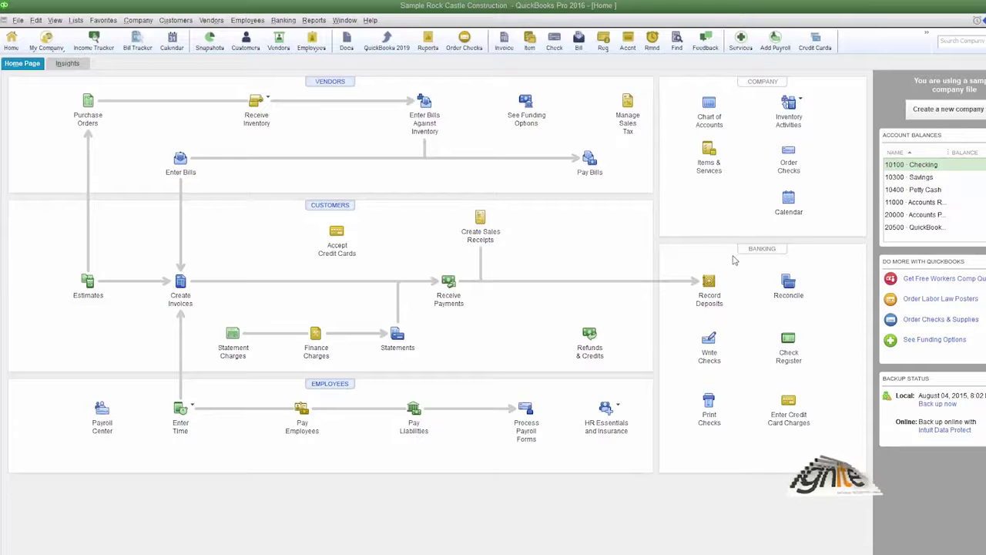
Turn on class tracking for transactions in the Accounting company preferences and save
click(183, 292)
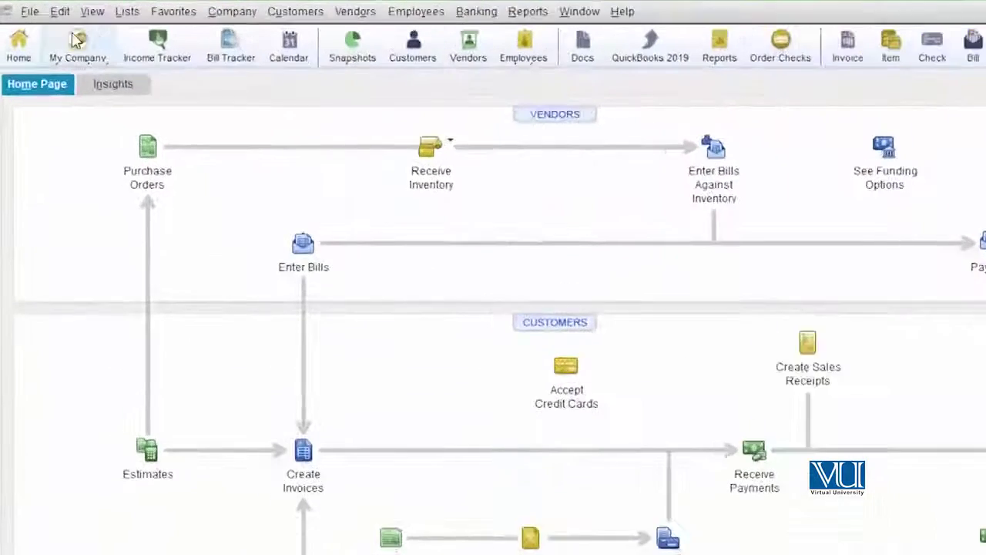
click(66, 9)
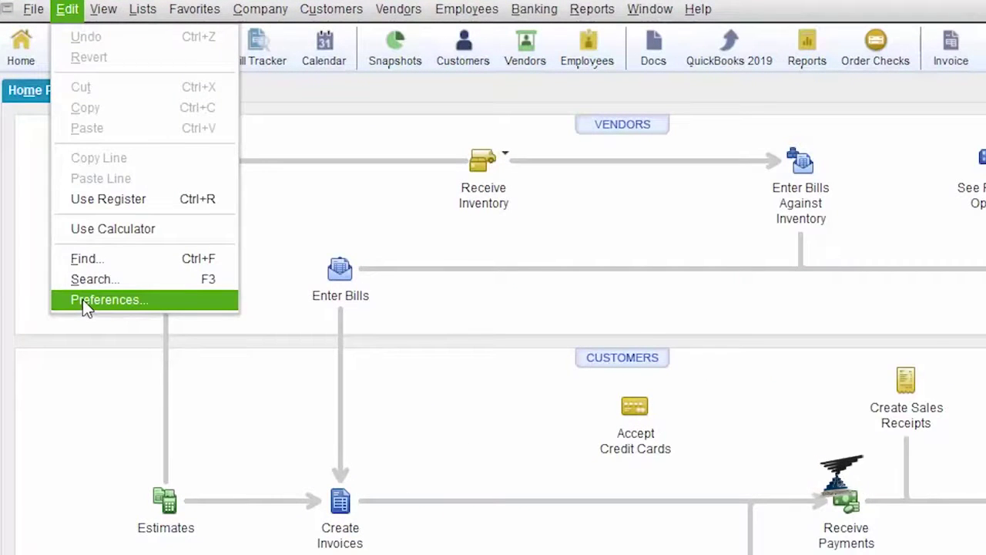
click(83, 300)
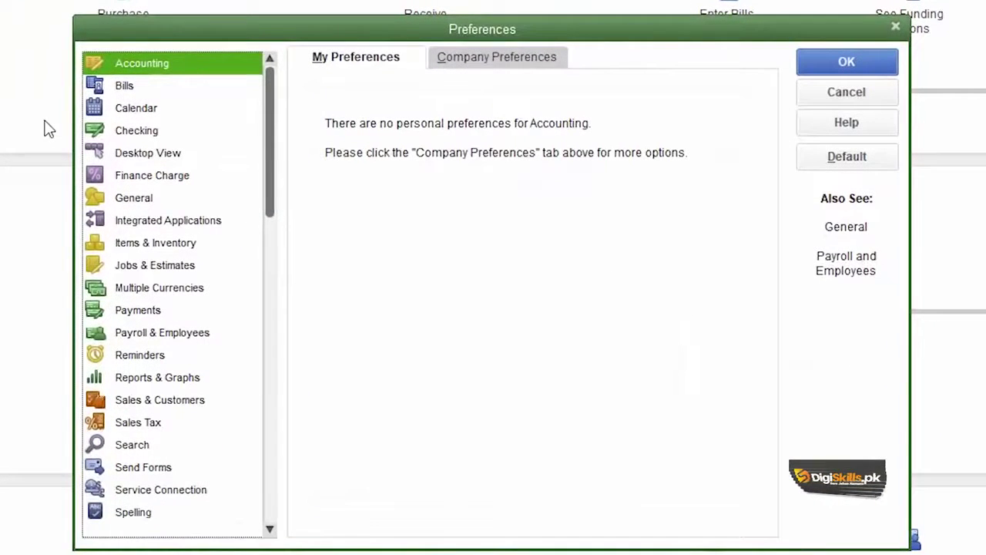
click(494, 65)
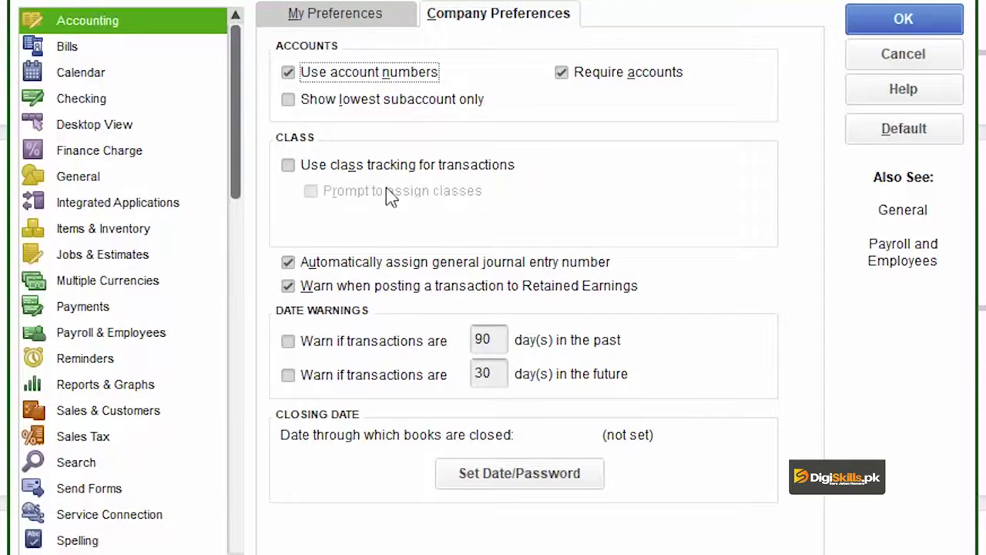
click(288, 165)
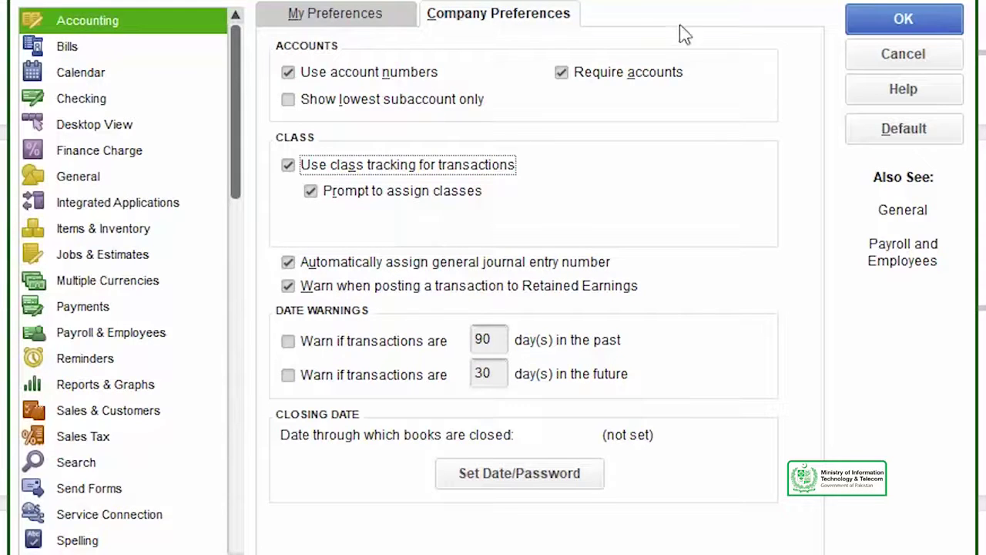
click(903, 20)
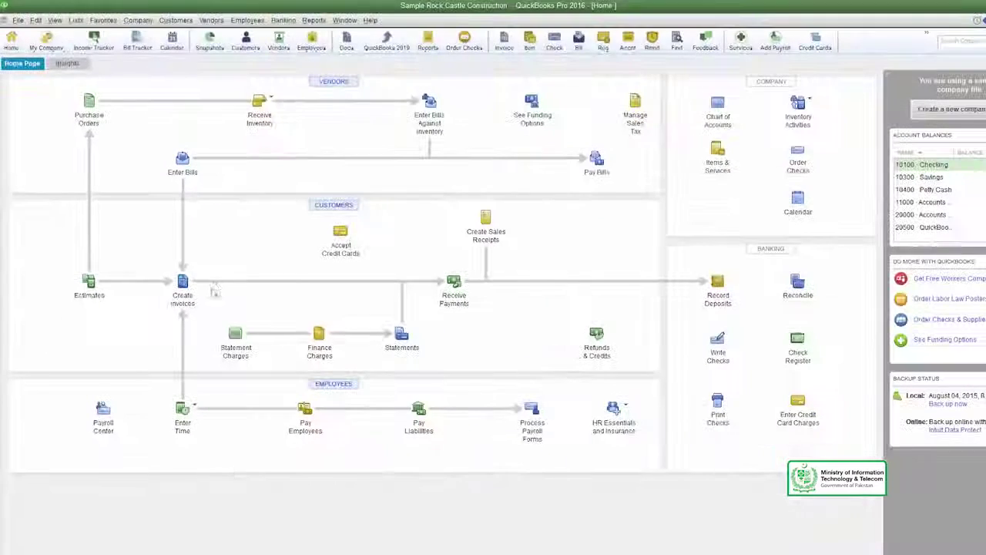
Open a new invoice and review its classes (New Construction, Remodel, Overhead), leaving Class empty
click(179, 285)
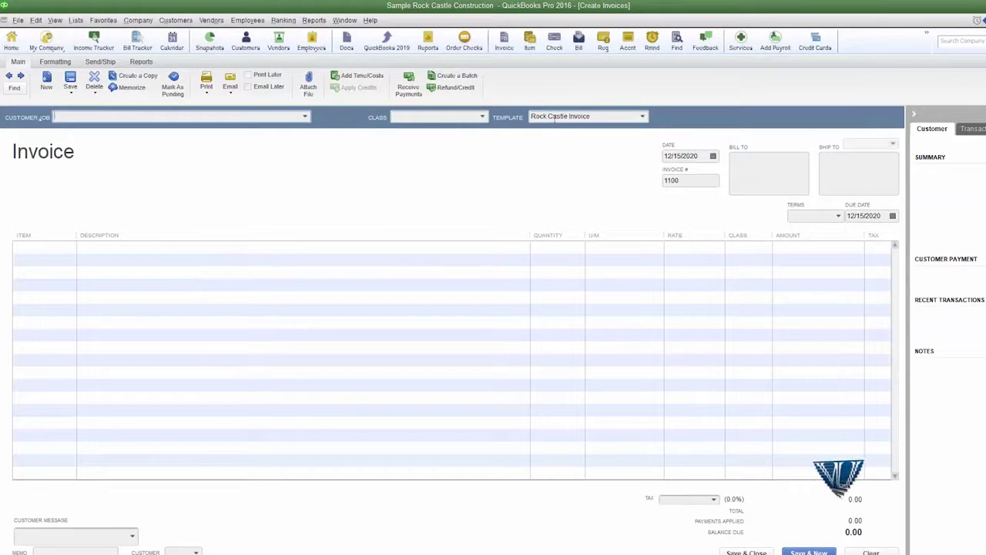
click(483, 117)
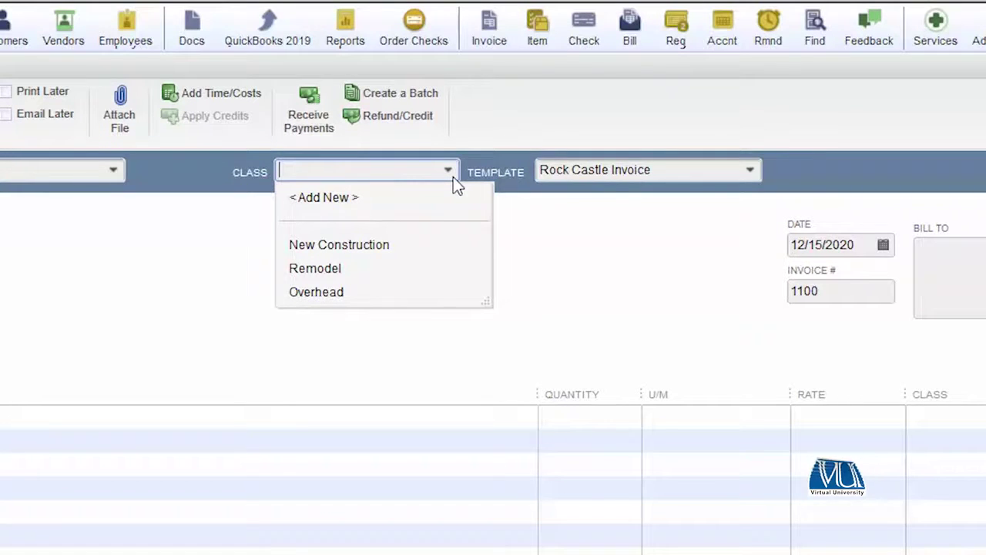
click(507, 334)
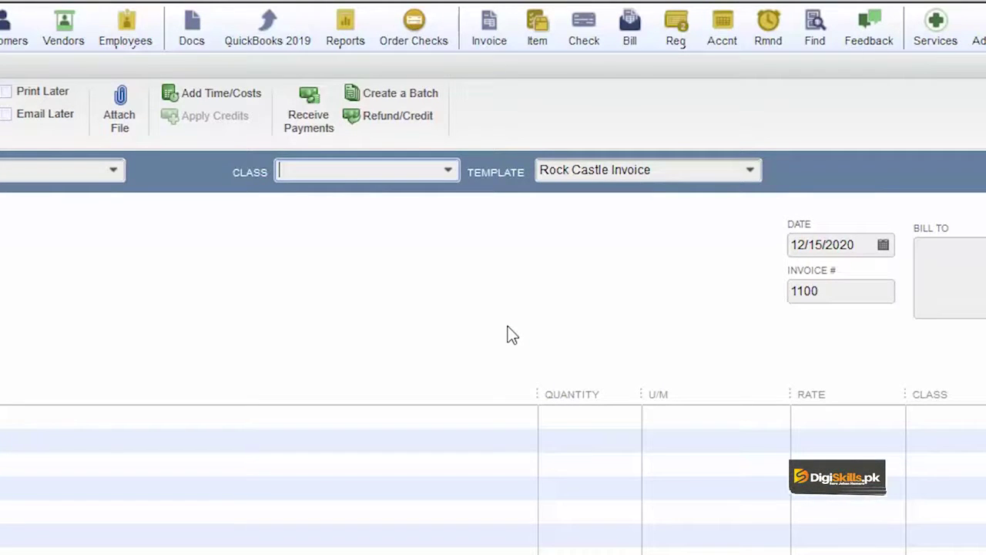
click(449, 171)
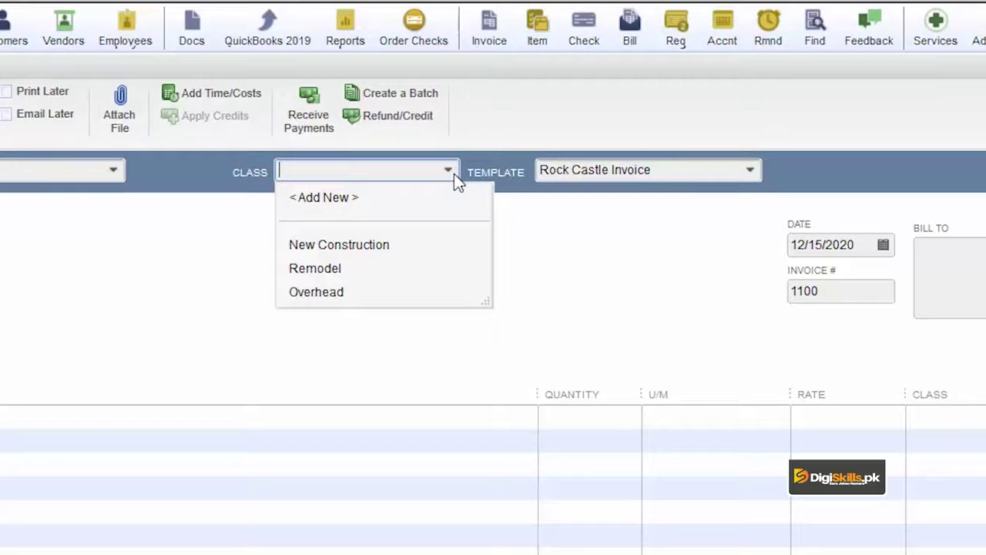
click(605, 324)
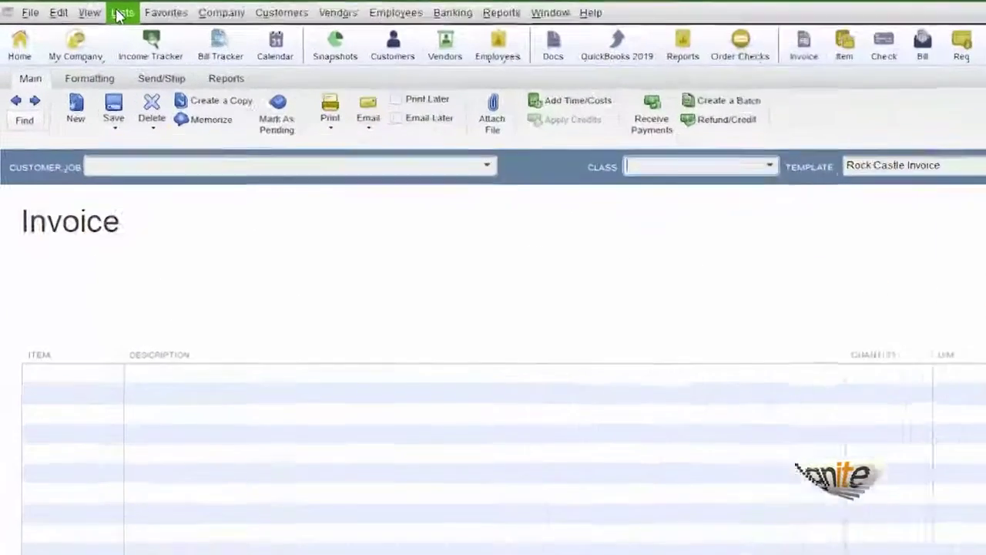
Open the Class List from the Lists menu
click(121, 14)
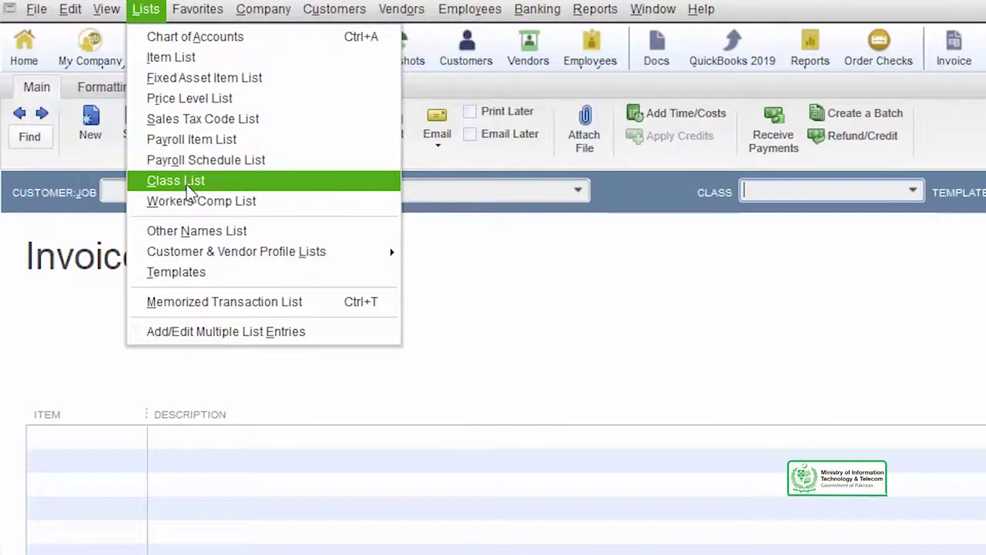
click(183, 185)
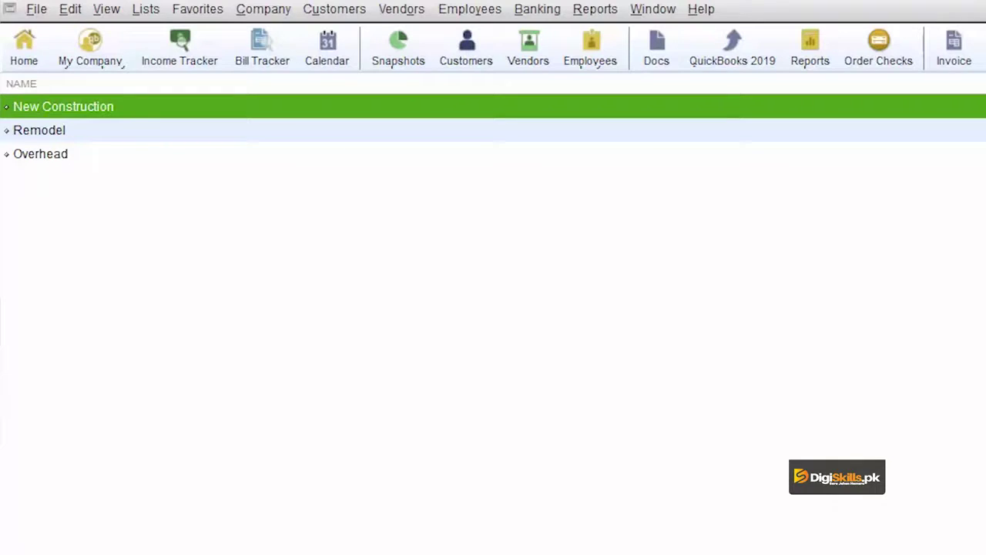
Create the new classes Building Material and Construction Services in the Class List
key(ctrl+n)
text(Building Mat)
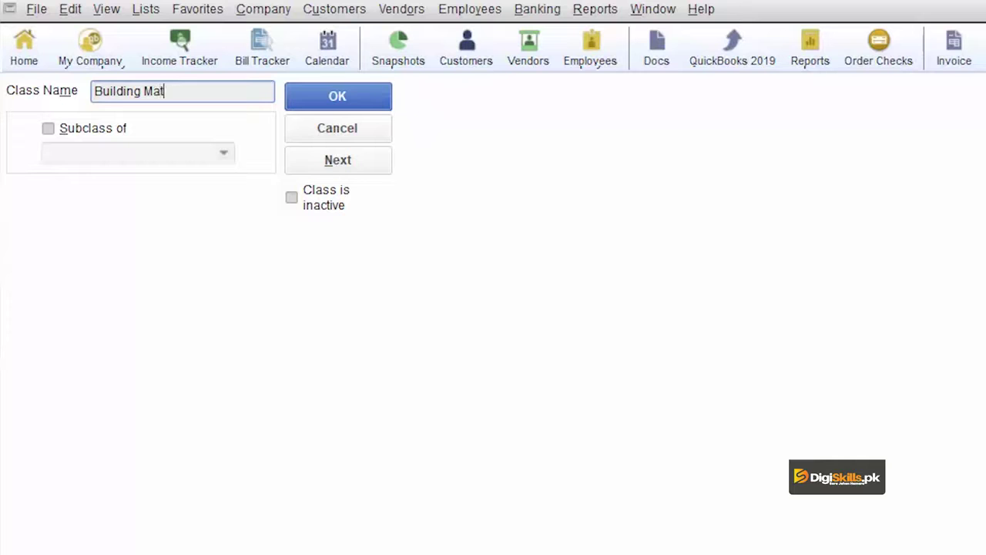
text(erial)
click(362, 96)
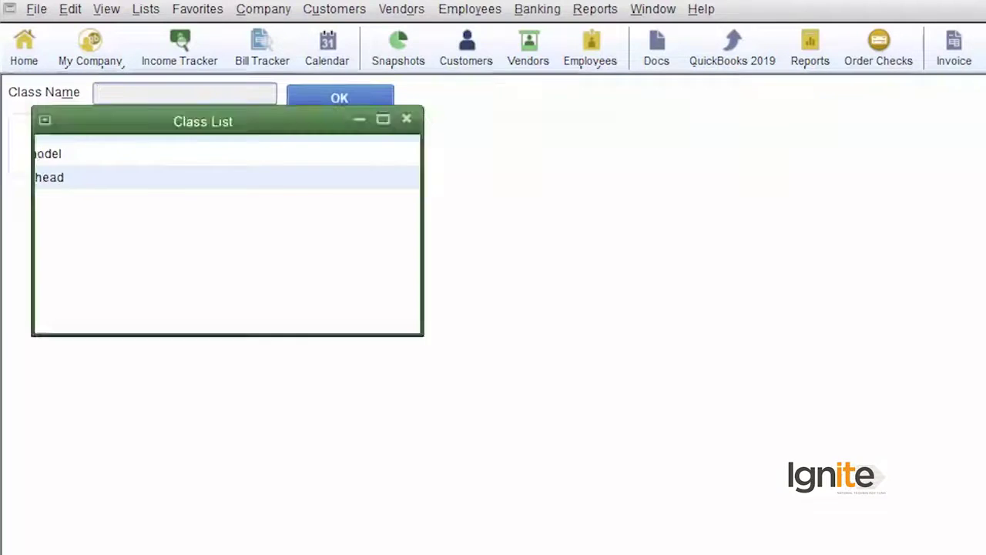
text(Construction Services)
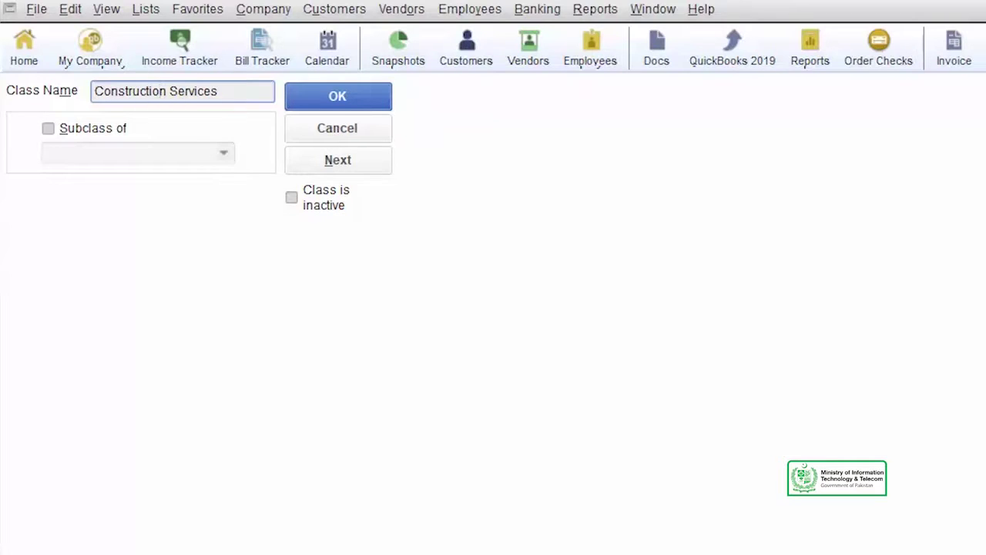
click(337, 100)
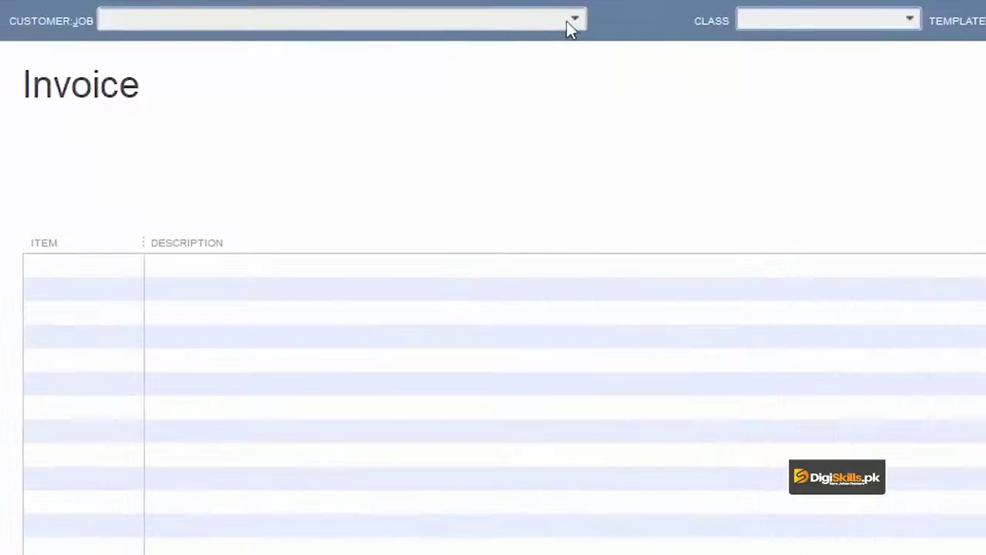
Choose the customer and add Bricks and Cement as the invoice's two lines
click(305, 116)
click(170, 282)
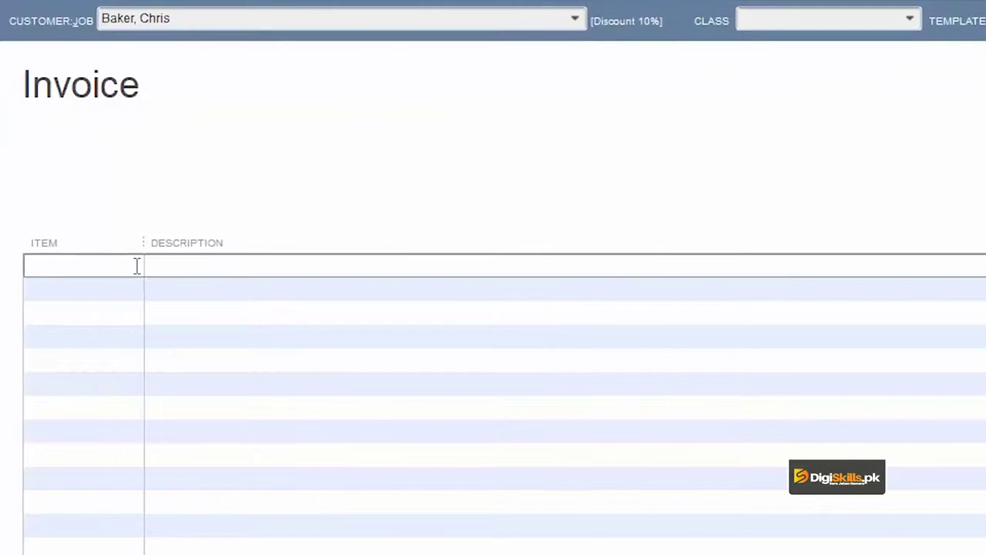
click(134, 265)
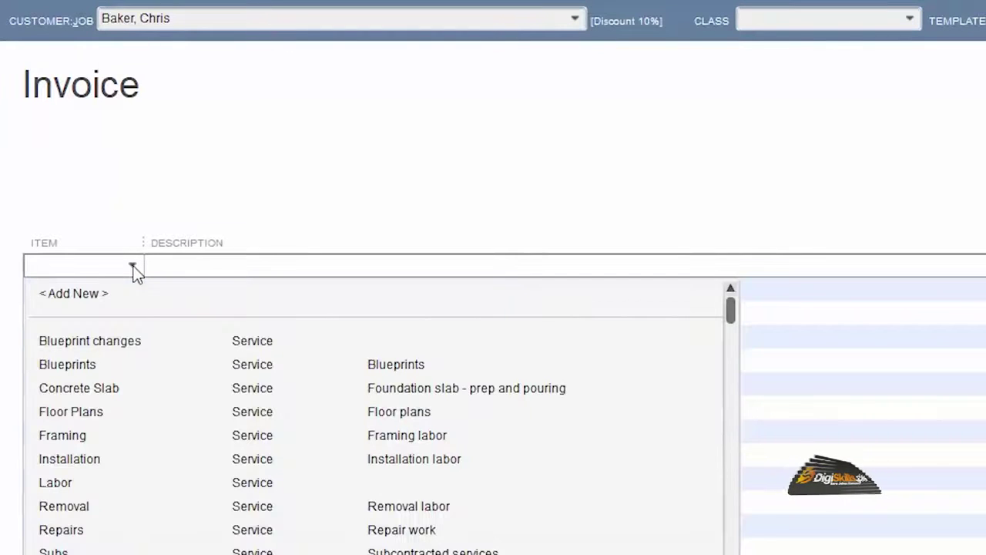
scroll(127, 486, down, 5)
click(127, 528)
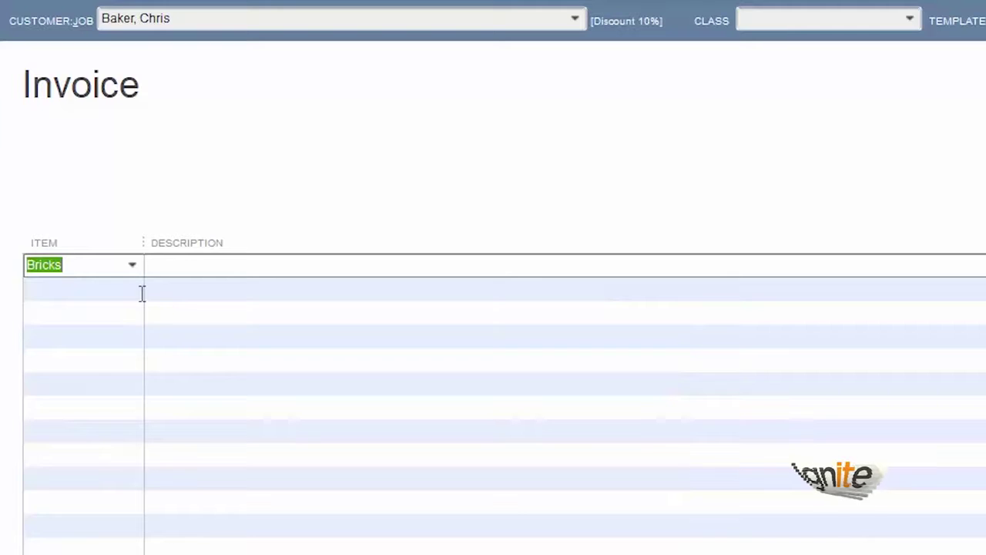
click(138, 291)
click(138, 297)
scroll(108, 395, down, 4)
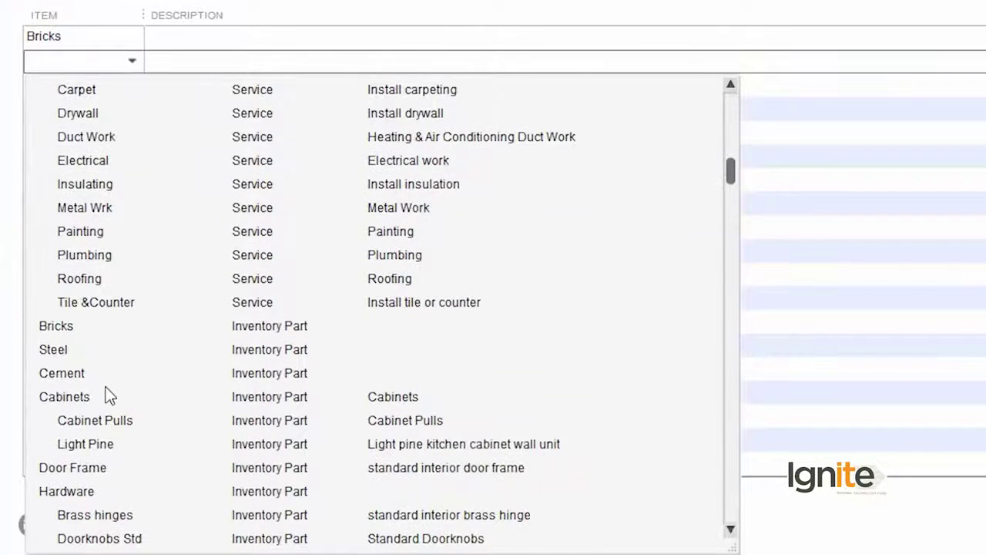
click(72, 372)
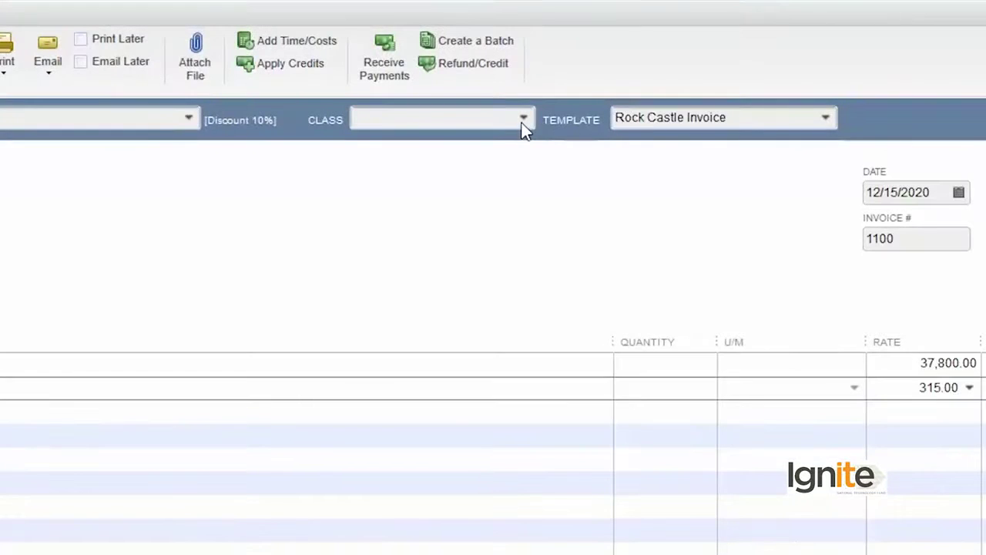
Set the invoice class to Building Material and Cement's quantity to 400 at 315.00
click(523, 119)
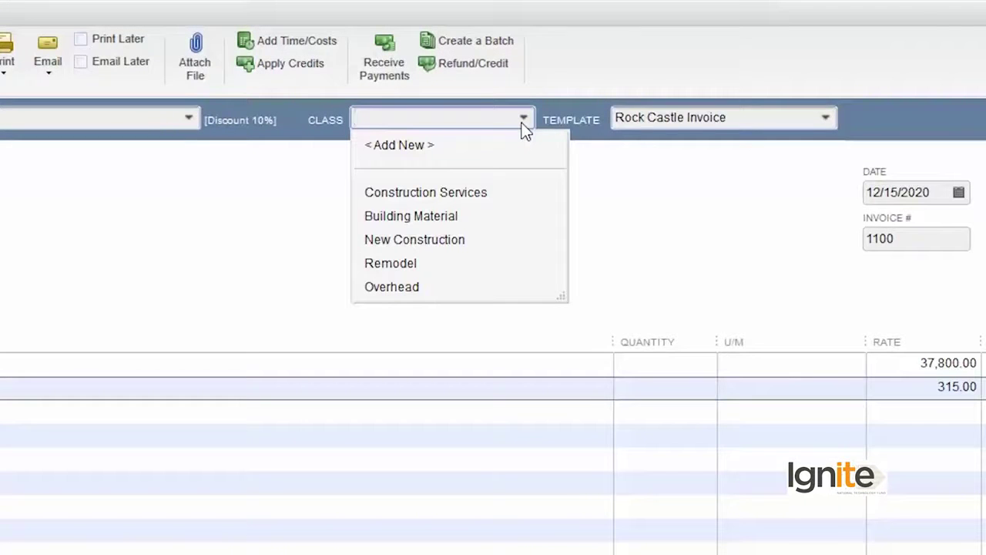
click(446, 222)
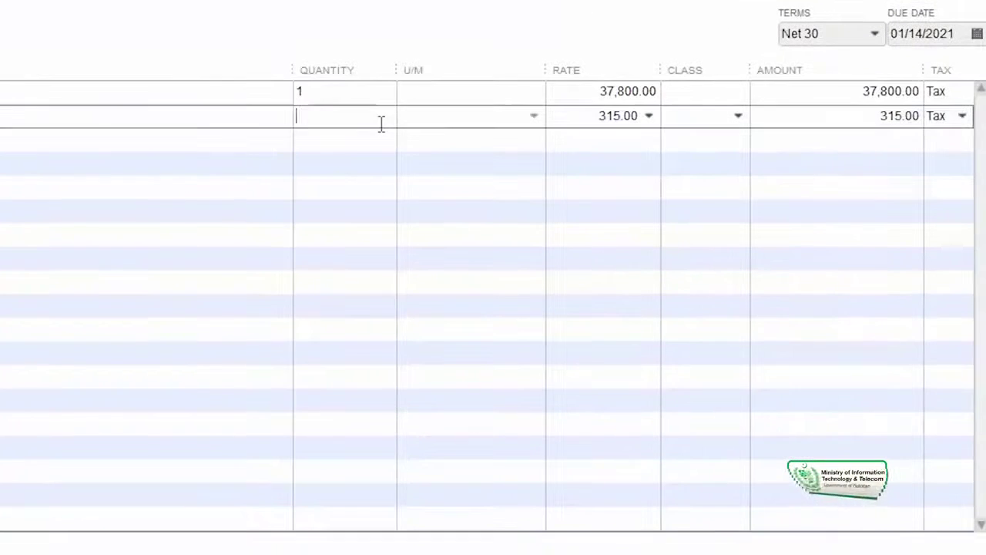
text(400)
key(Tab)
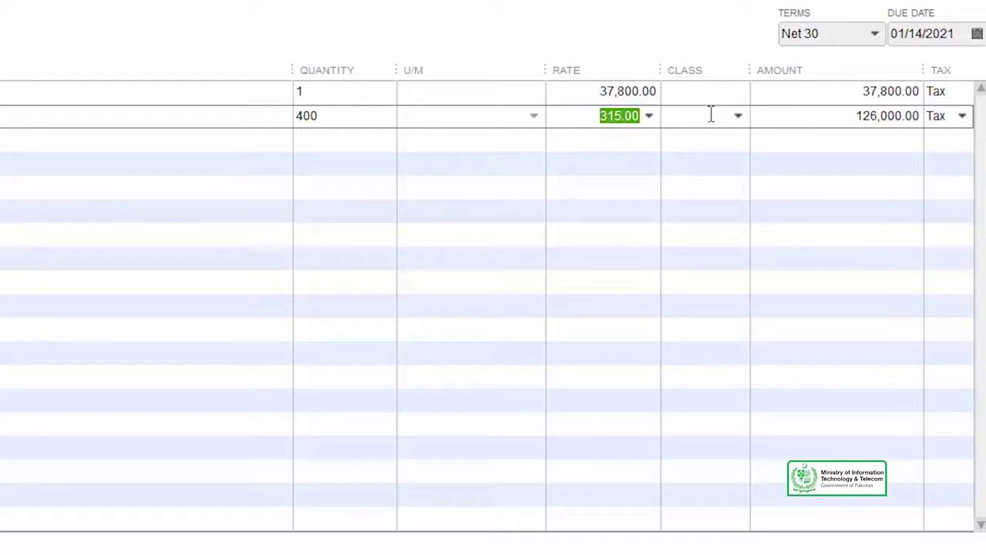
click(649, 122)
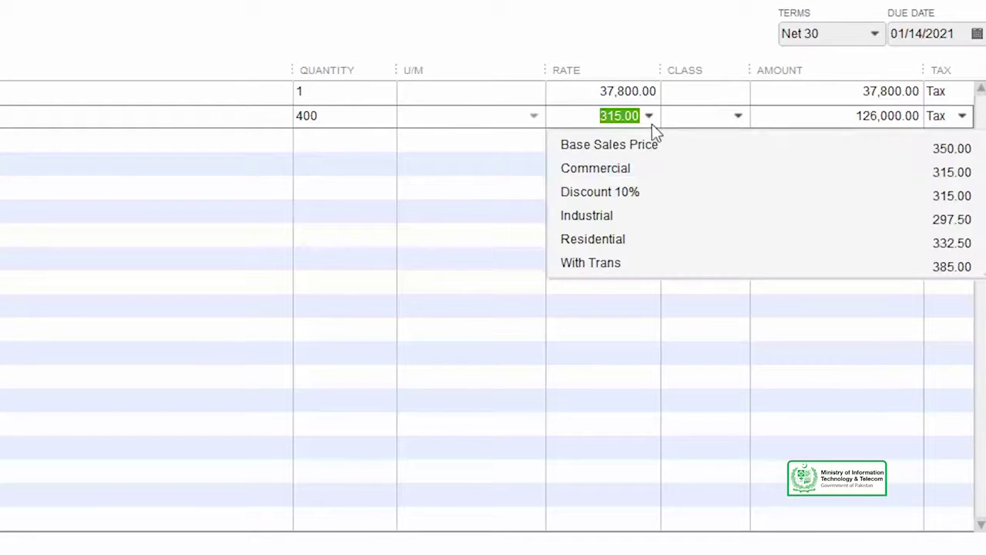
click(428, 158)
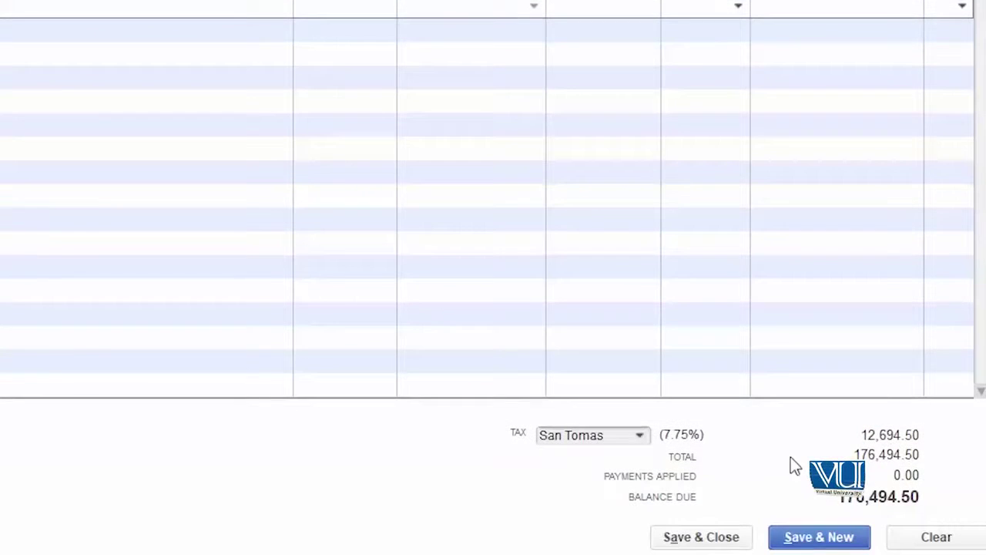
Class both lines of invoice 1100 as Building Material, then save and close it
click(711, 539)
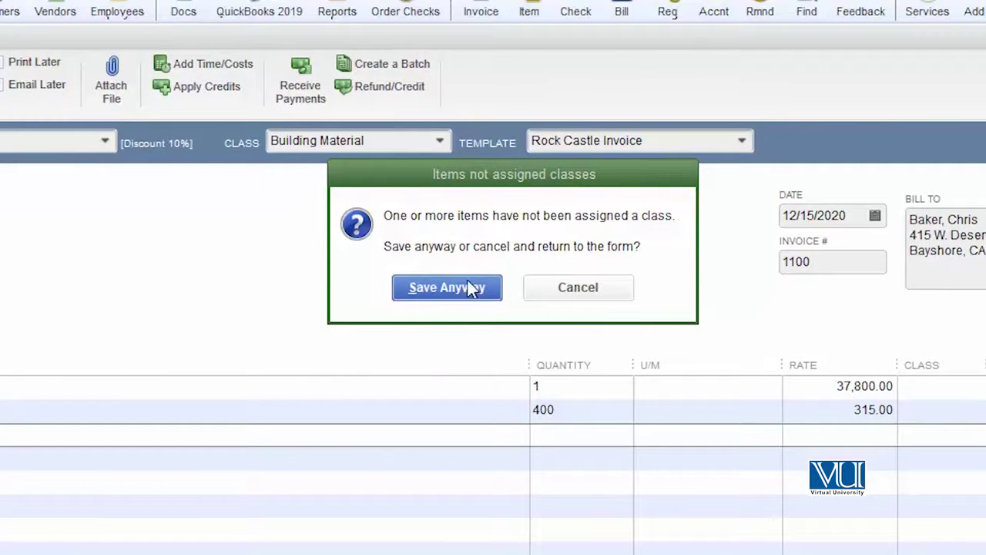
click(564, 294)
click(501, 390)
click(501, 390)
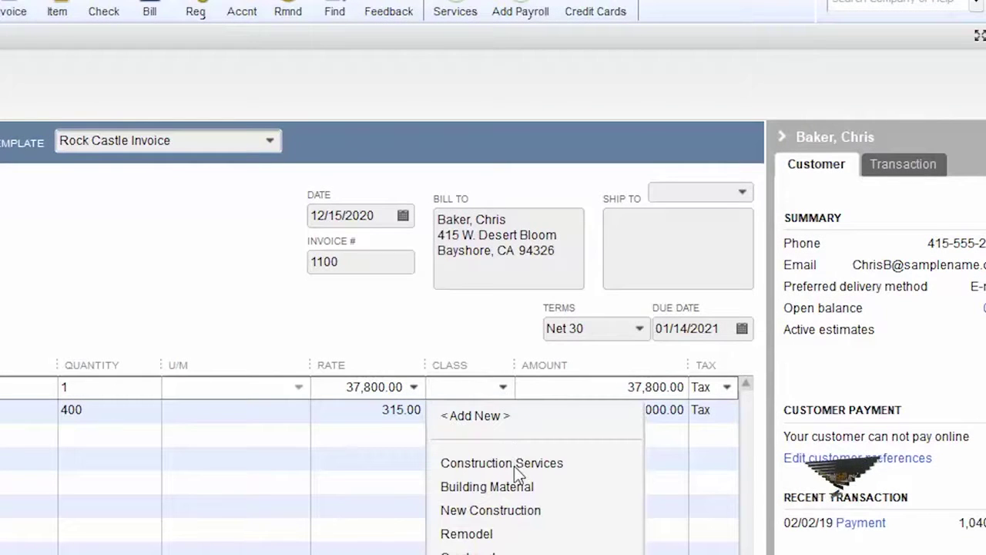
click(519, 484)
click(498, 414)
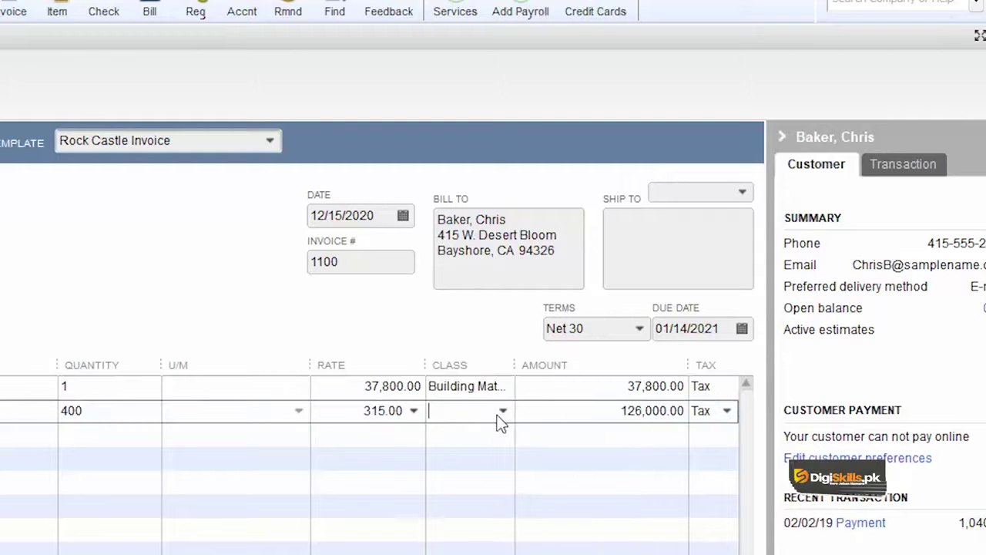
click(498, 415)
click(493, 510)
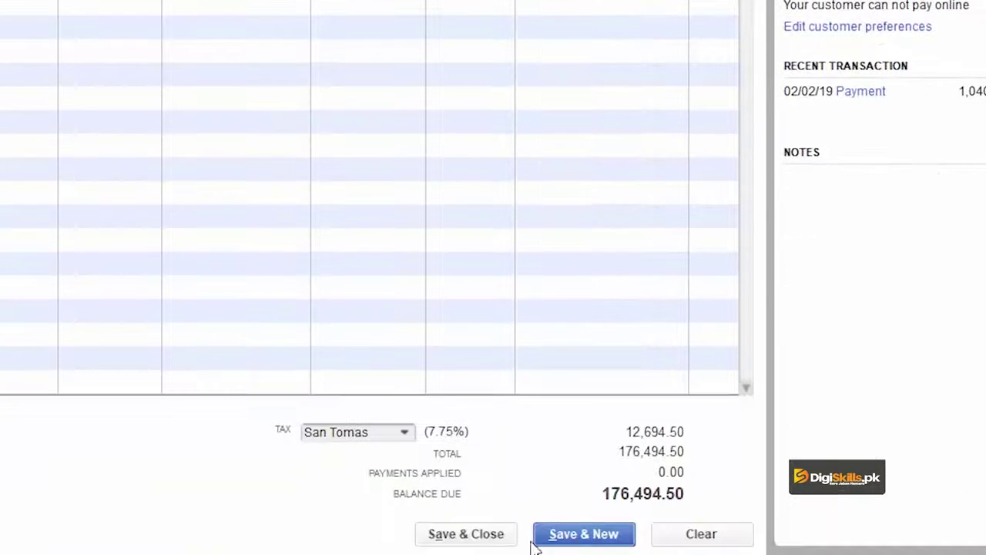
click(456, 539)
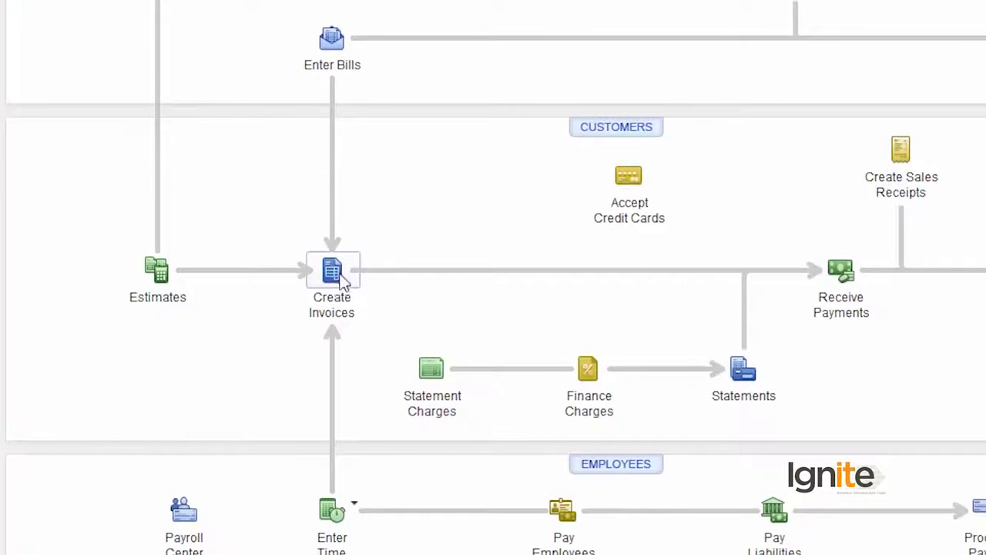
Create invoice 1101 with an Installation line classed Construction Services and save it
click(337, 271)
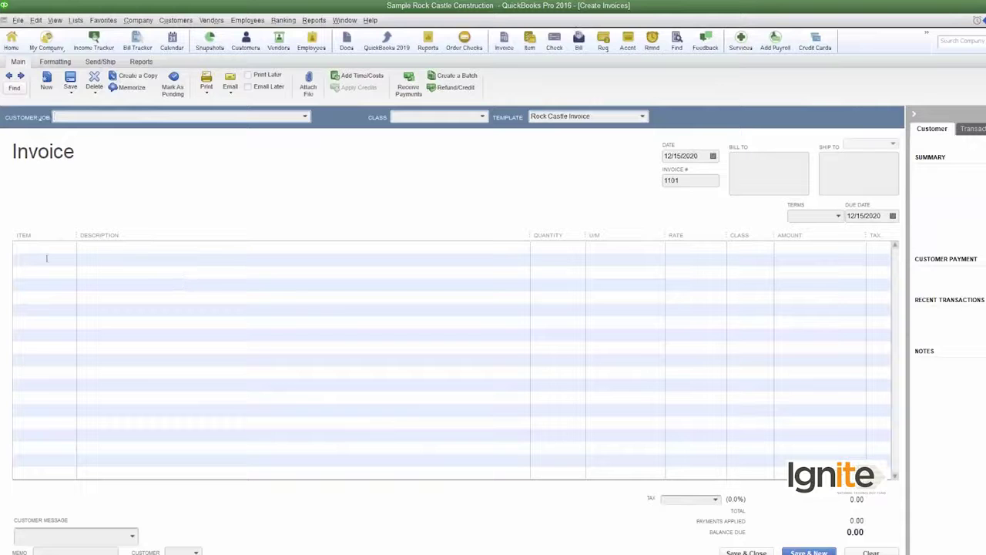
click(44, 248)
click(71, 247)
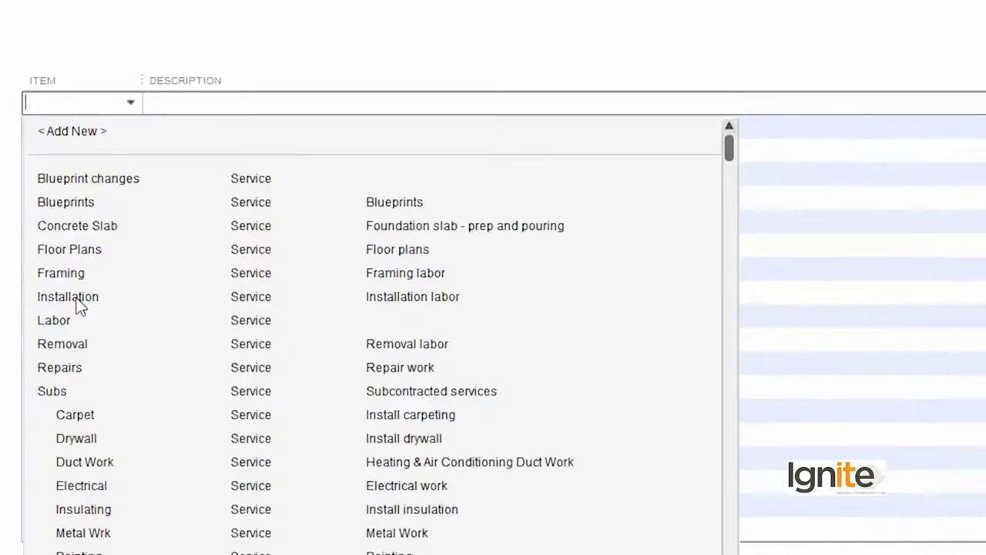
click(77, 301)
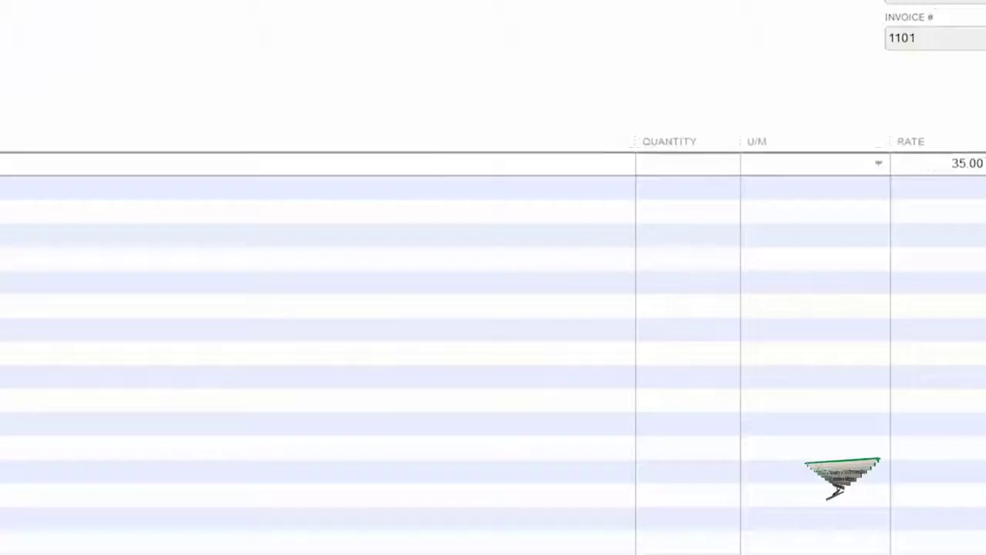
click(721, 224)
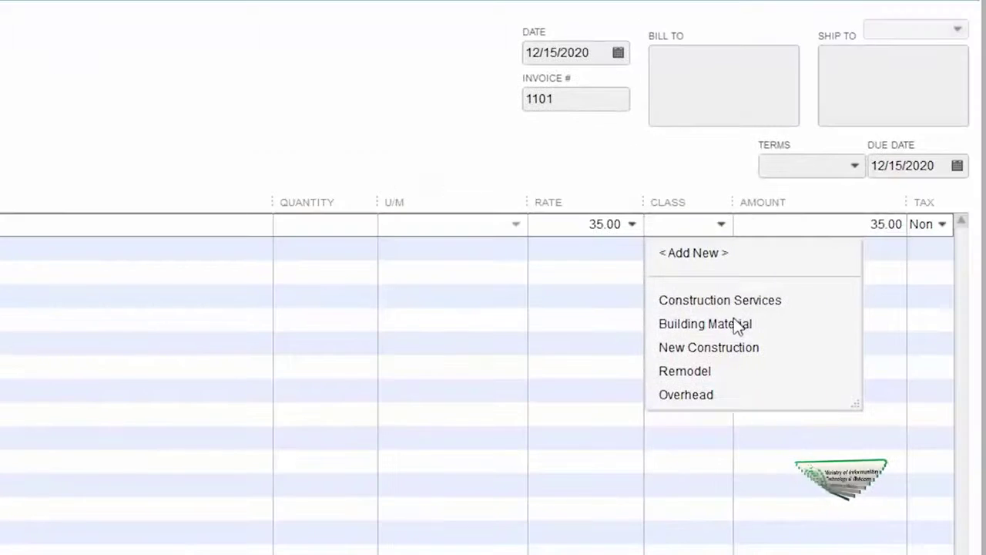
click(730, 303)
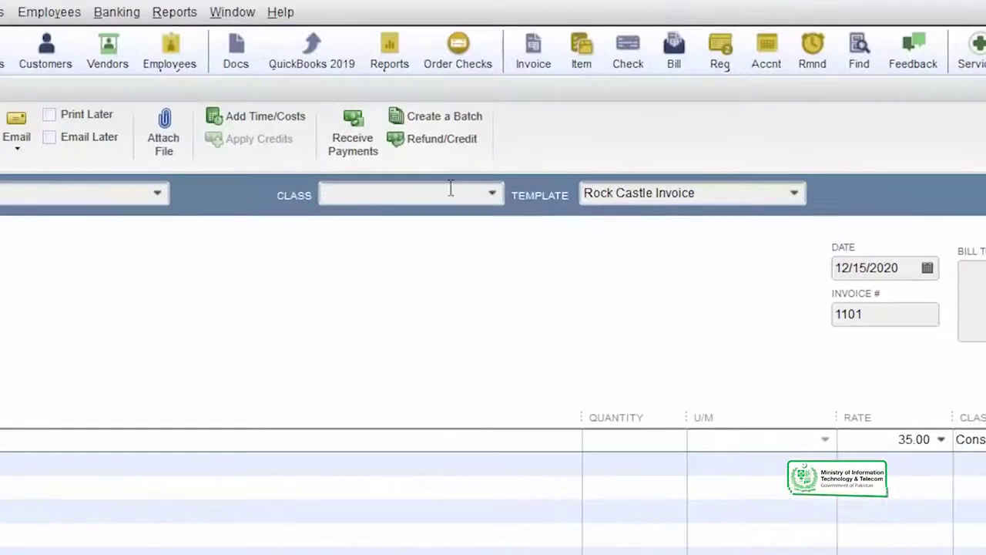
click(491, 193)
click(370, 269)
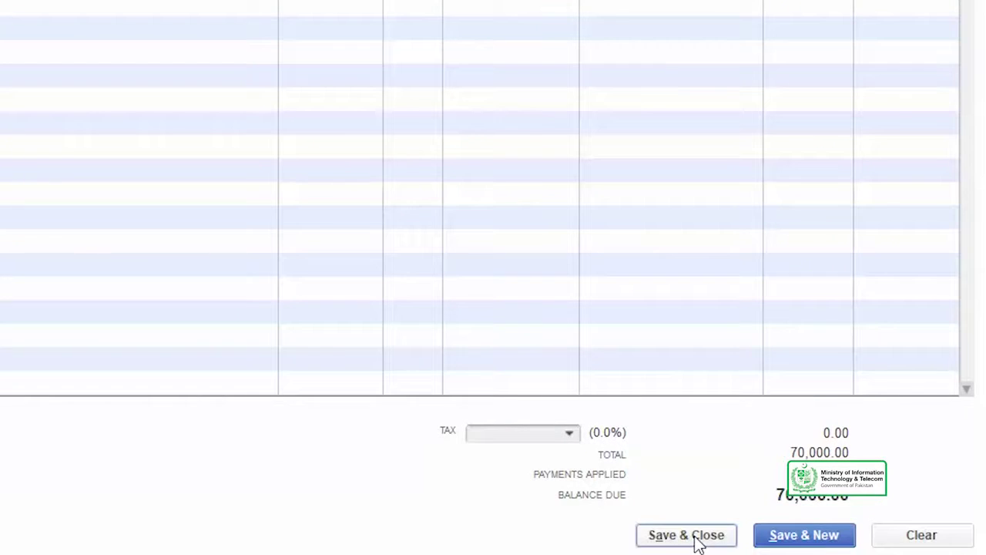
click(698, 540)
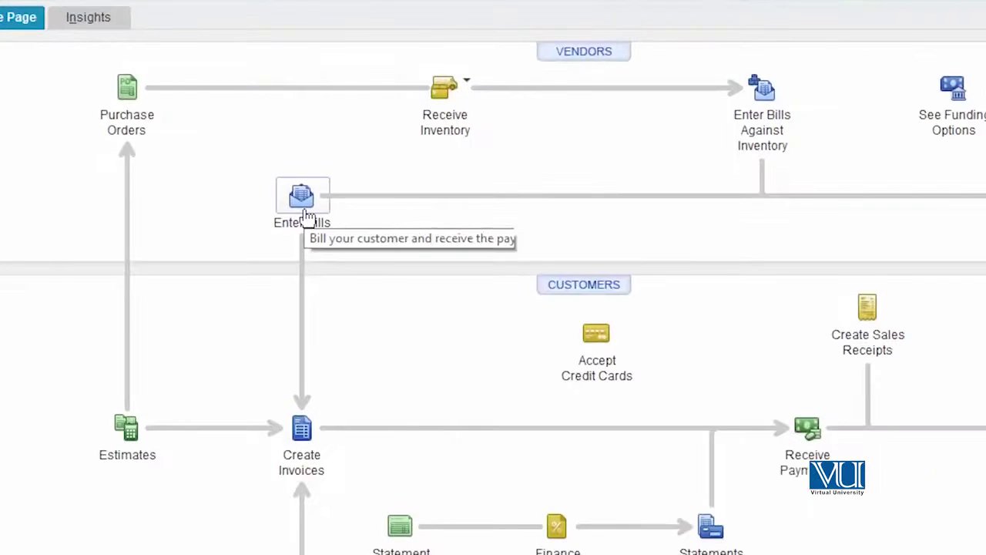
Start a new bill with an expense line charged to automobile repairs and maintenance
click(302, 197)
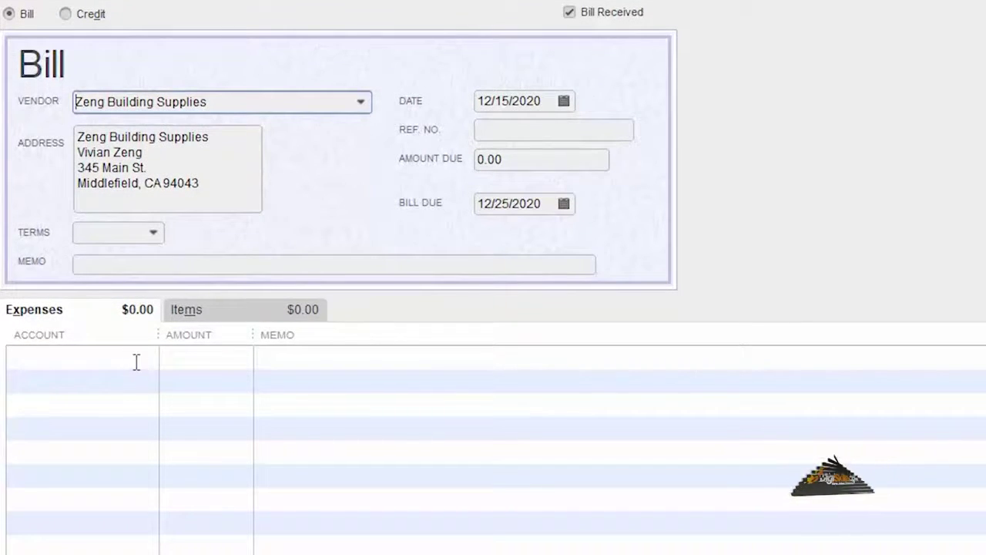
click(205, 352)
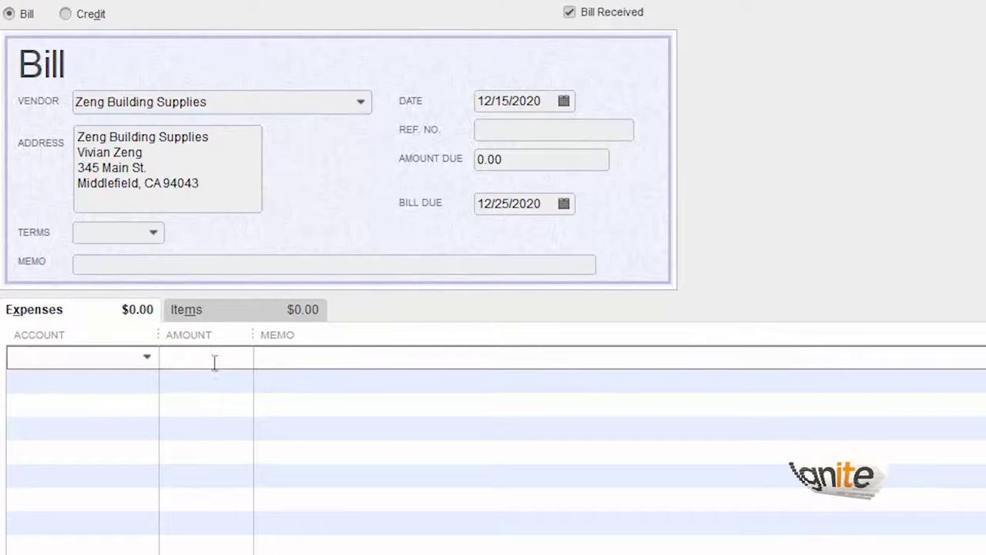
click(146, 357)
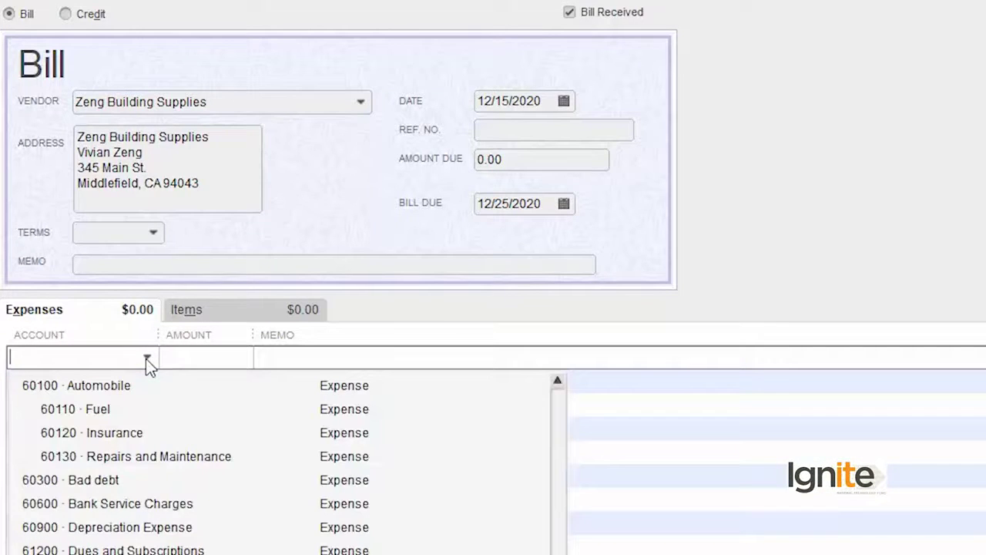
click(195, 456)
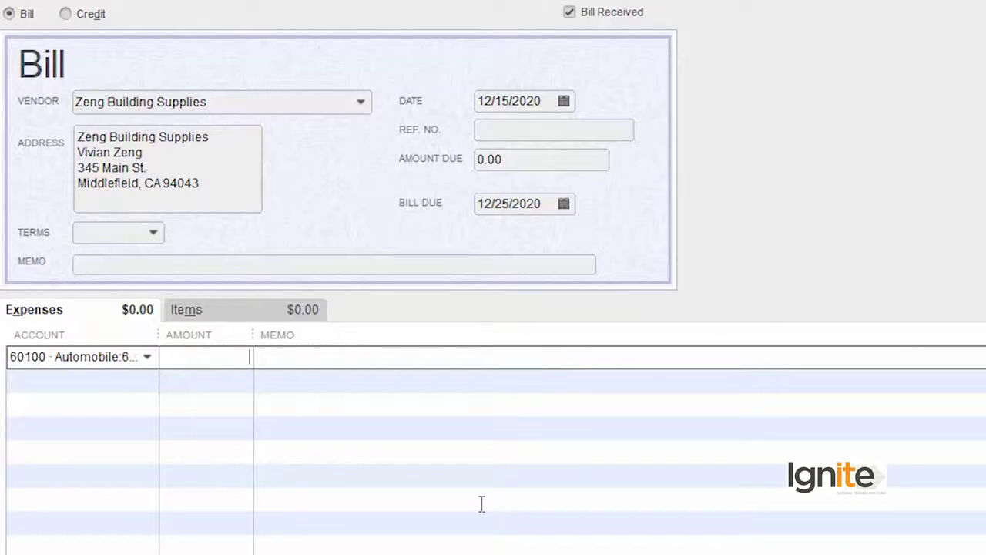
click(212, 351)
text(1000)
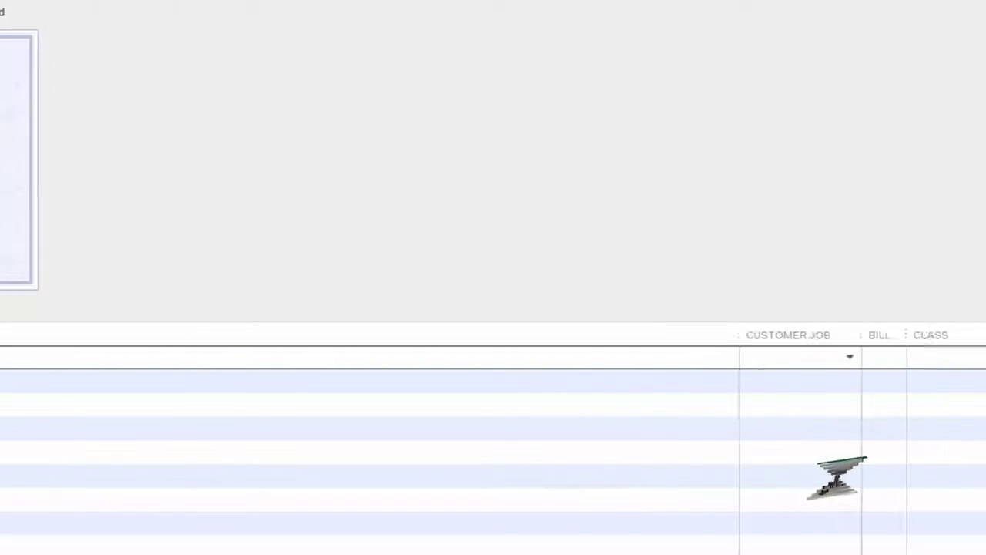
Class the expense line as Building Material and widen the Account column
click(670, 357)
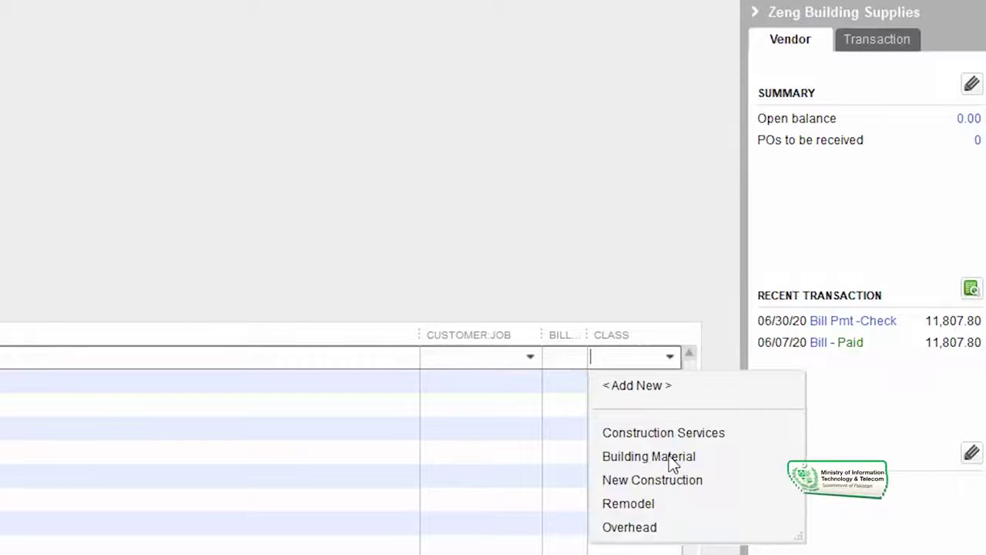
click(672, 461)
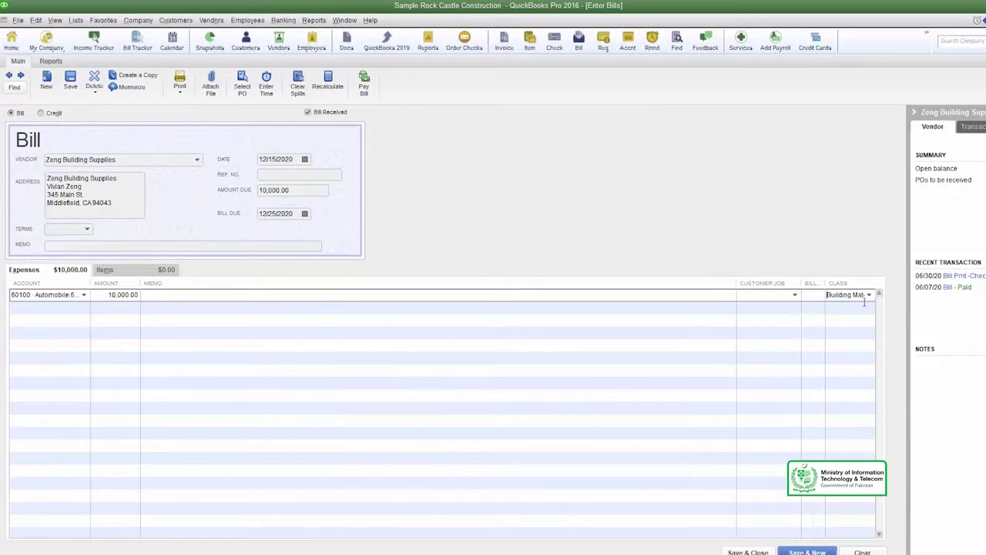
drag(90, 289, 203, 289)
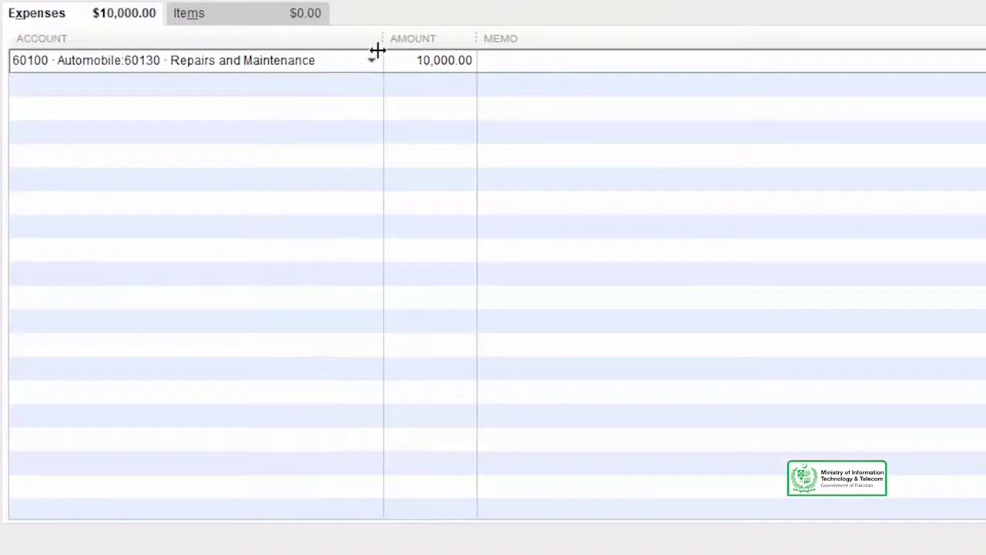
drag(377, 50, 374, 50)
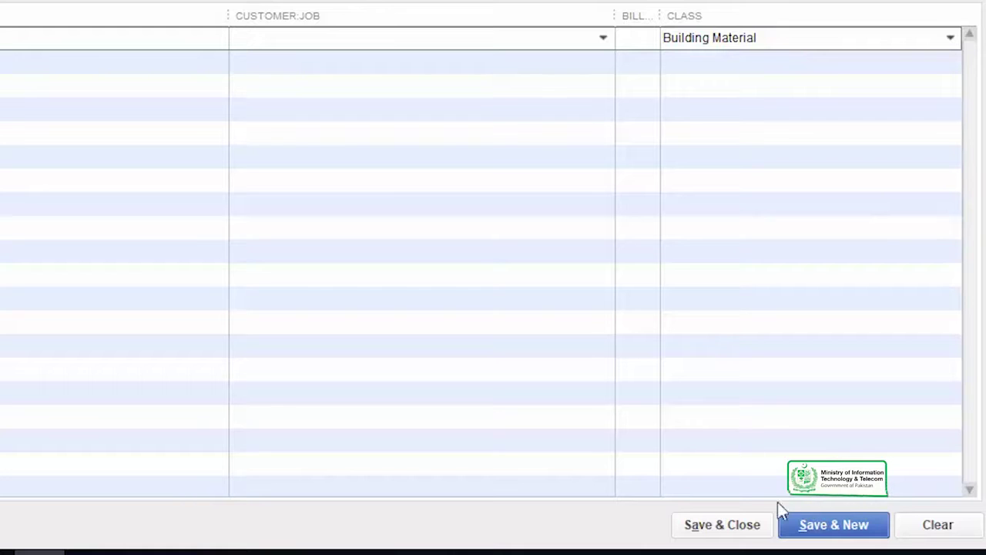
Save the bill, then pick Profit & Loss by Class under Company & Financial reports
click(742, 533)
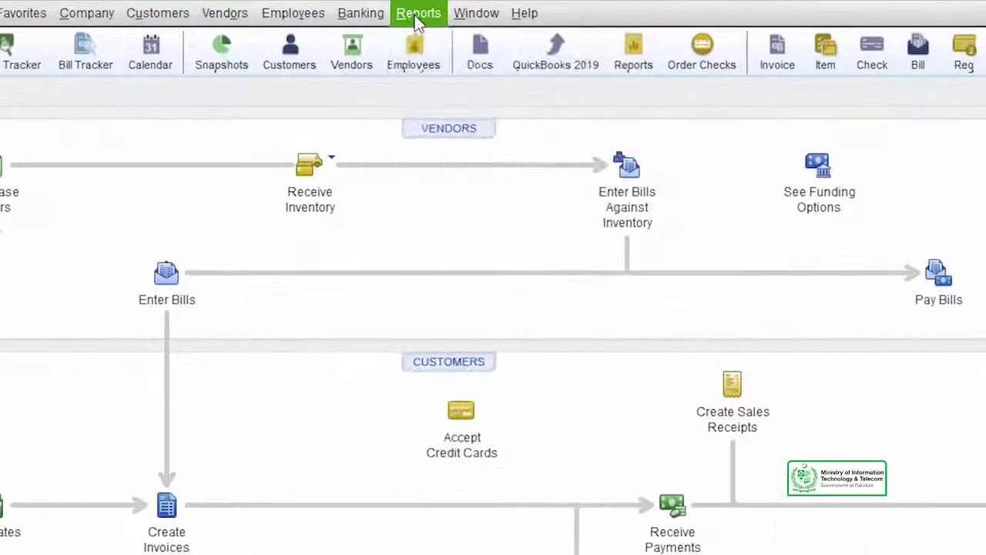
click(312, 20)
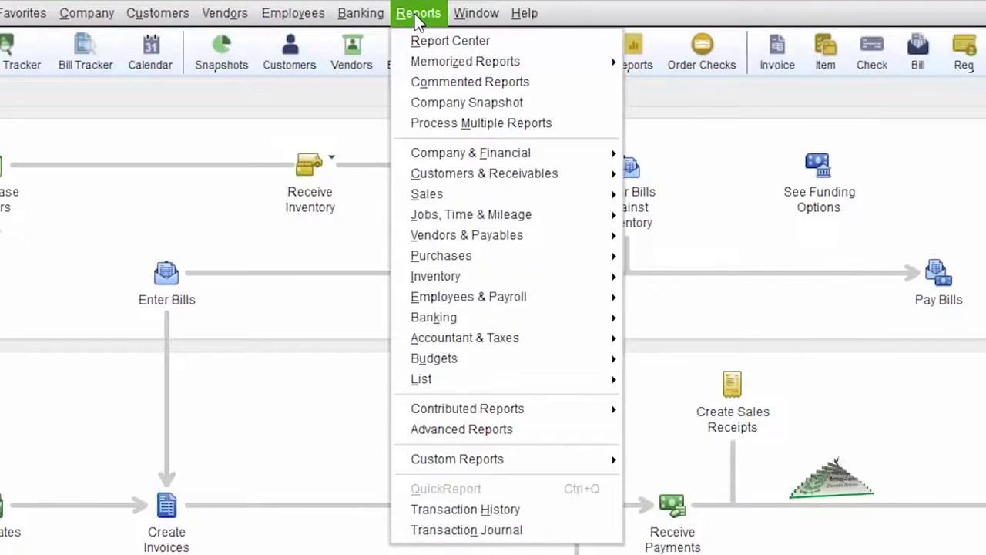
mouse_move(471, 152)
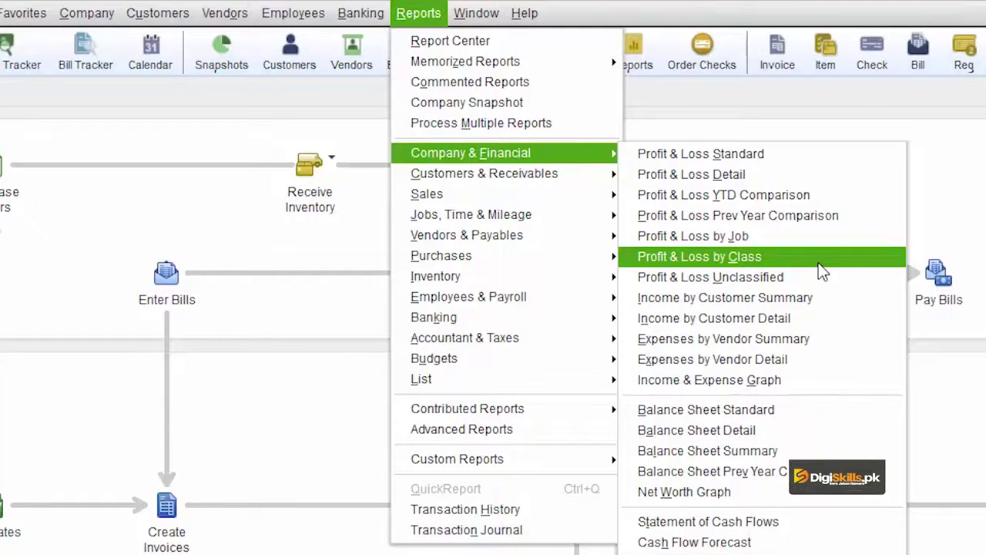
click(820, 264)
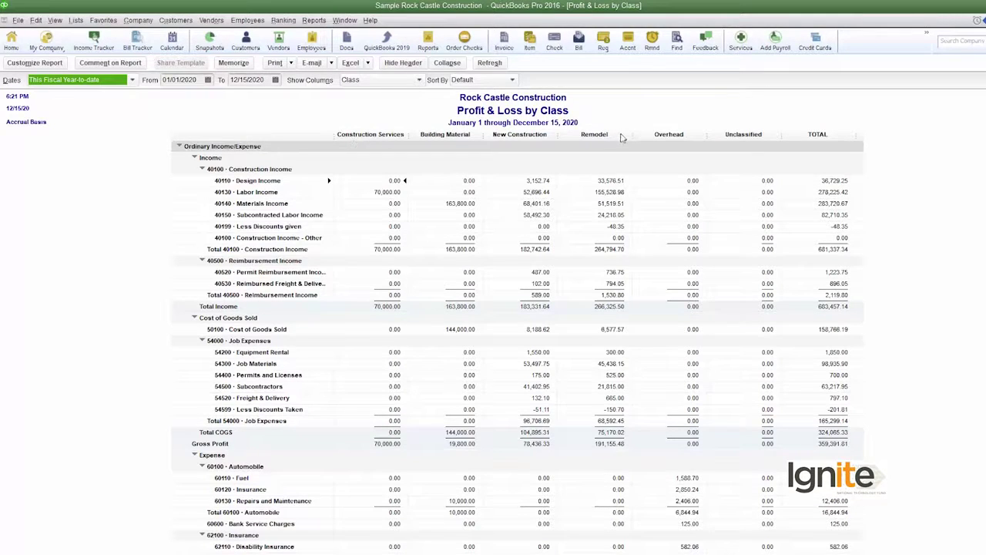
scroll(601, 179, down, 3)
scroll(602, 179, down, 3)
scroll(601, 178, down, 3)
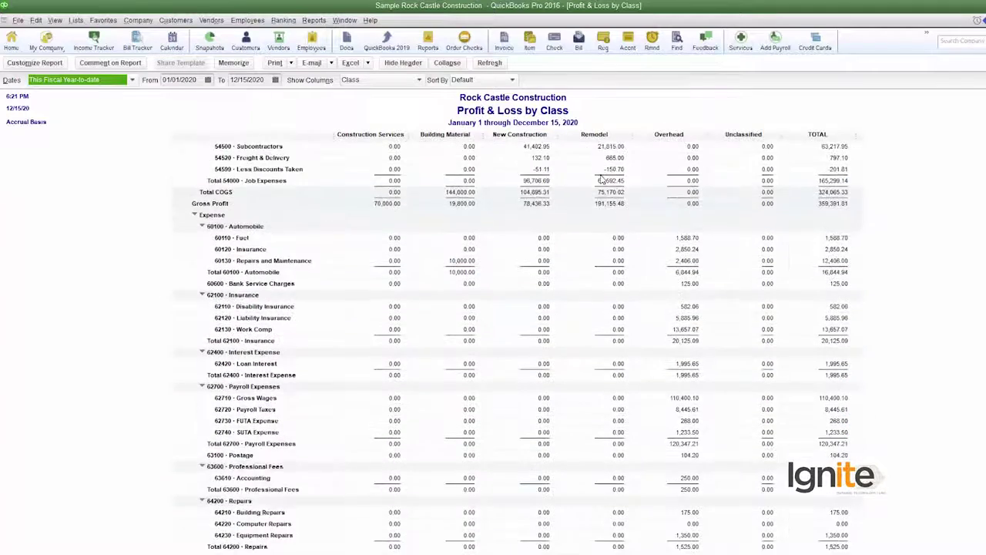
scroll(602, 179, down, 3)
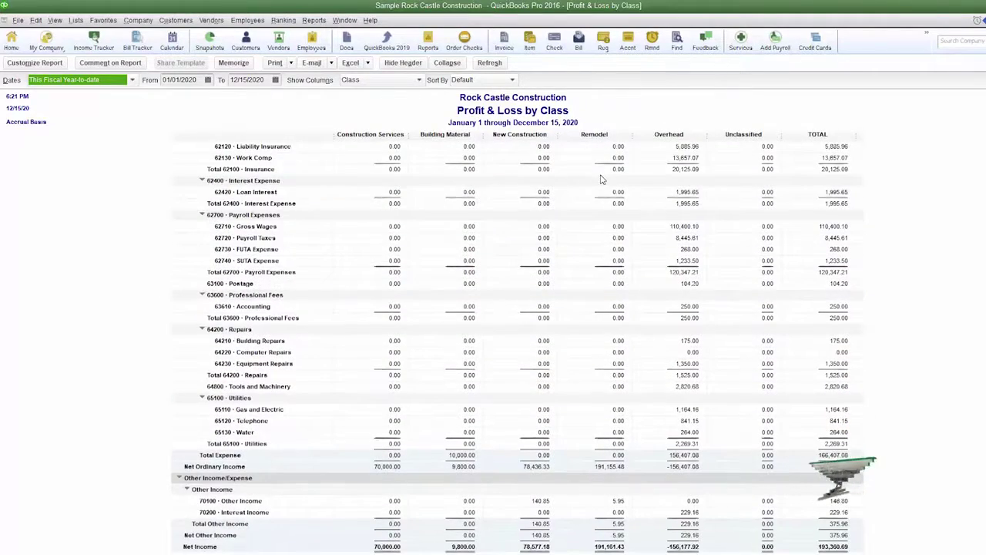
scroll(602, 179, up, 5)
scroll(602, 179, up, 2)
scroll(602, 178, up, 2)
scroll(602, 178, up, 2)
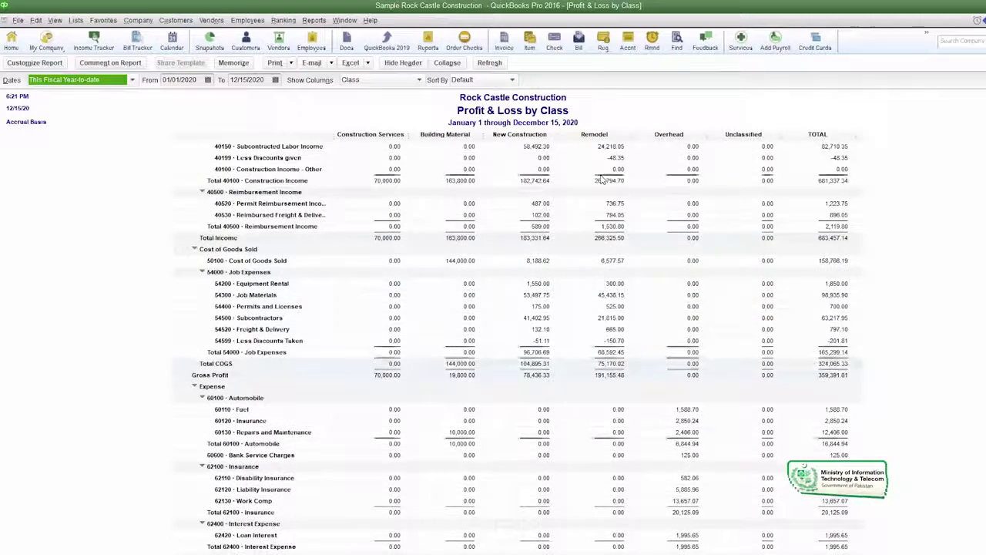
scroll(601, 178, up, 2)
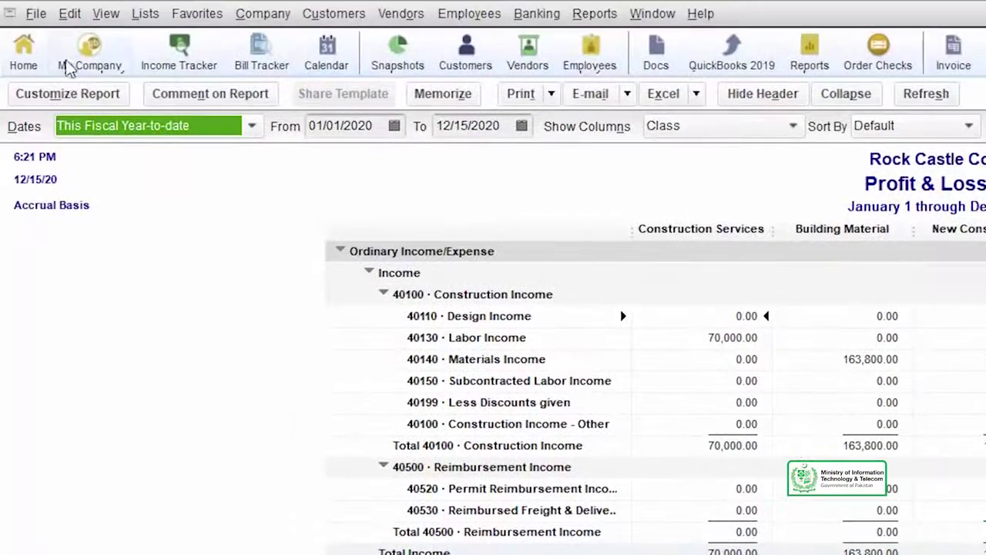
Filter the Profit & Loss by Class report to Building Material and widen the account column
click(75, 92)
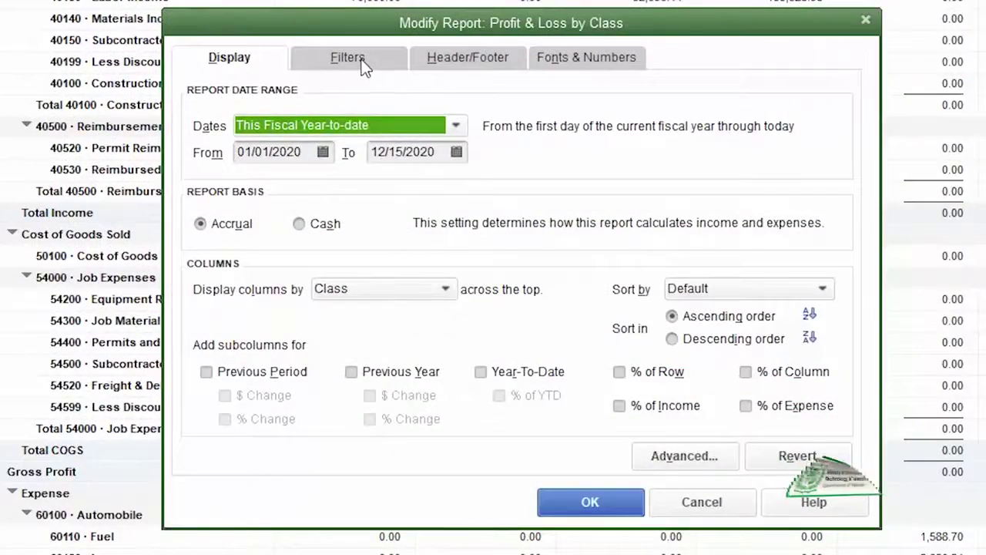
click(359, 65)
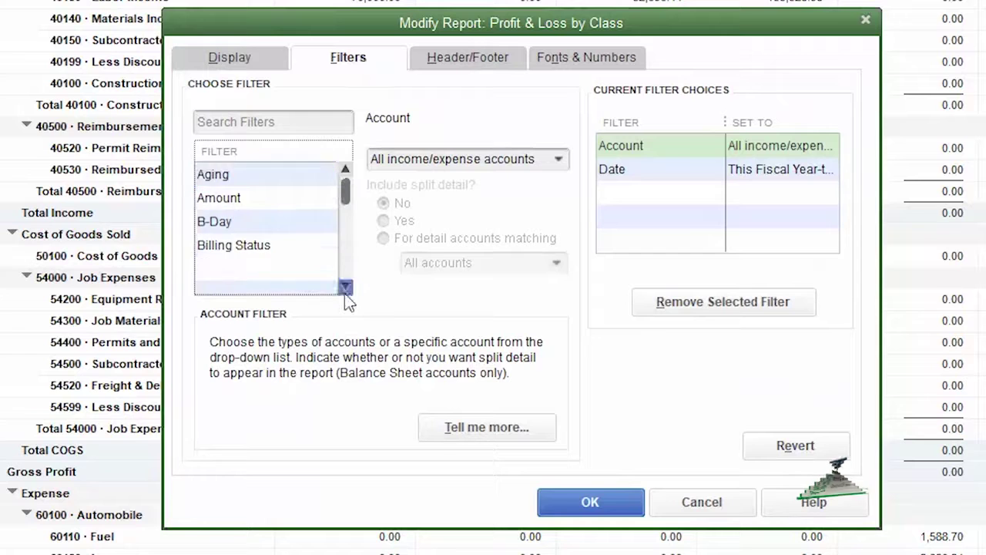
click(344, 288)
click(269, 246)
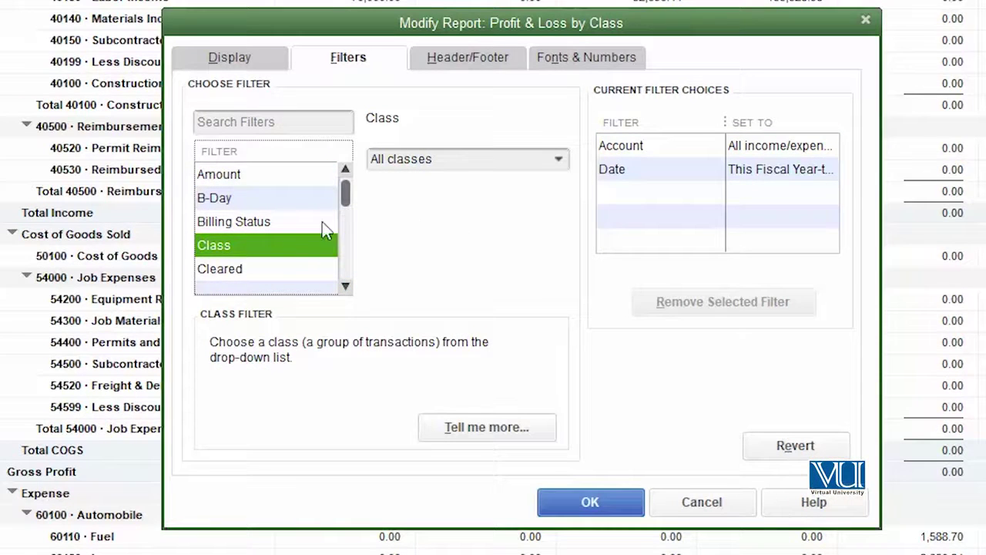
click(560, 162)
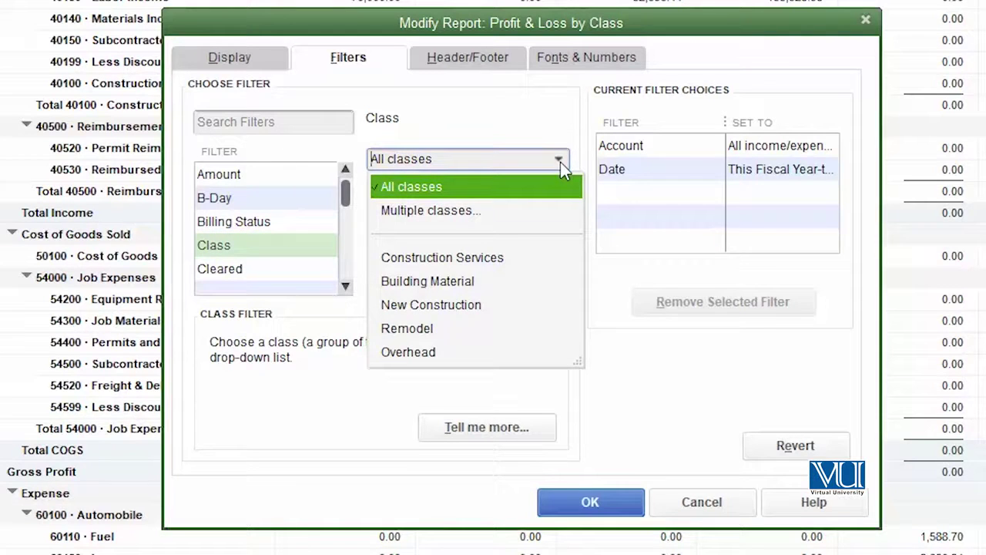
click(467, 282)
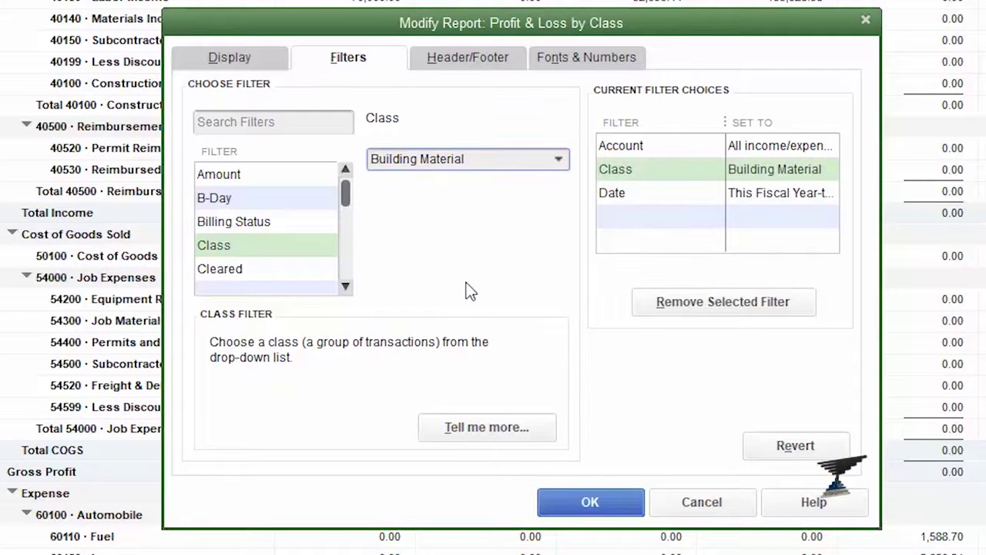
click(591, 502)
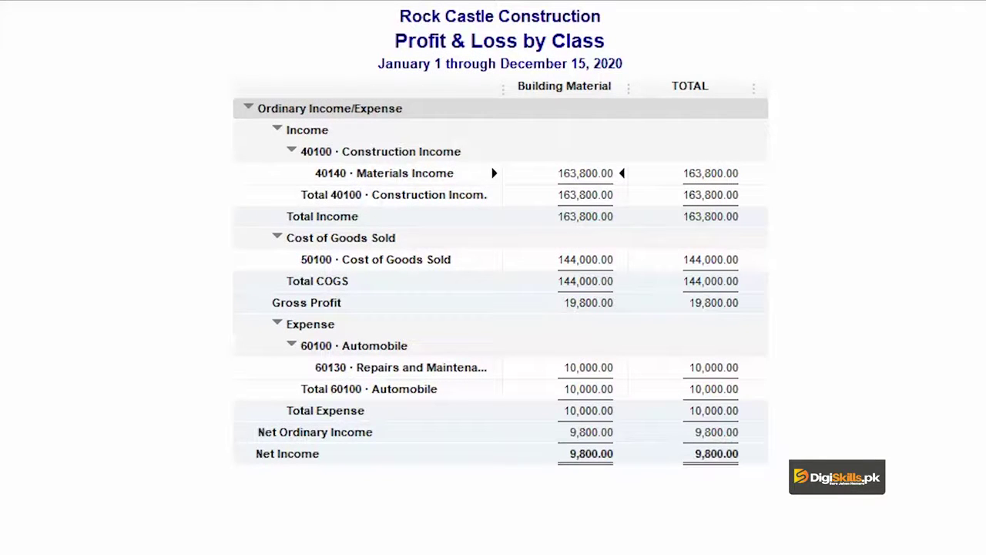
drag(507, 100, 553, 99)
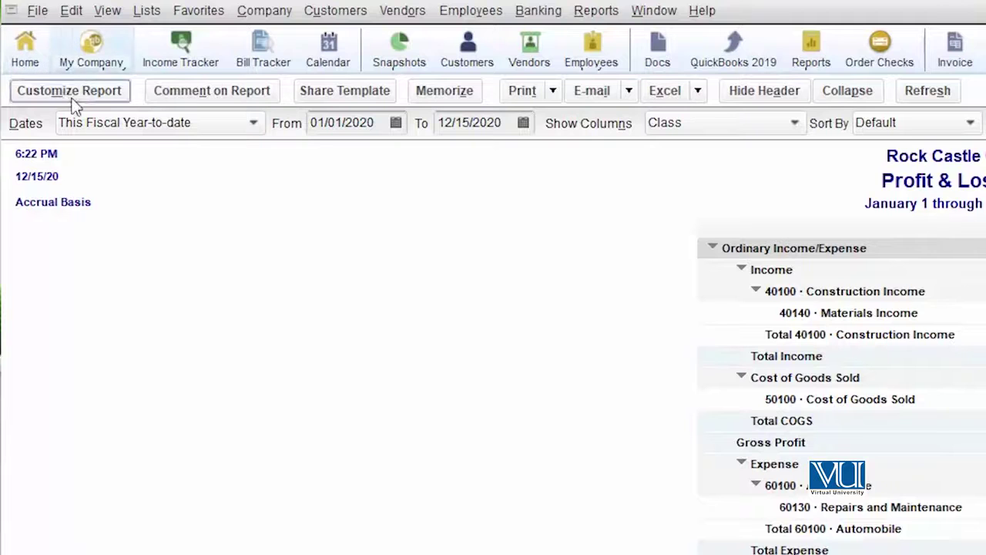
Change the report's Class filter to multiple classes: Construction Services and Building Material
click(71, 91)
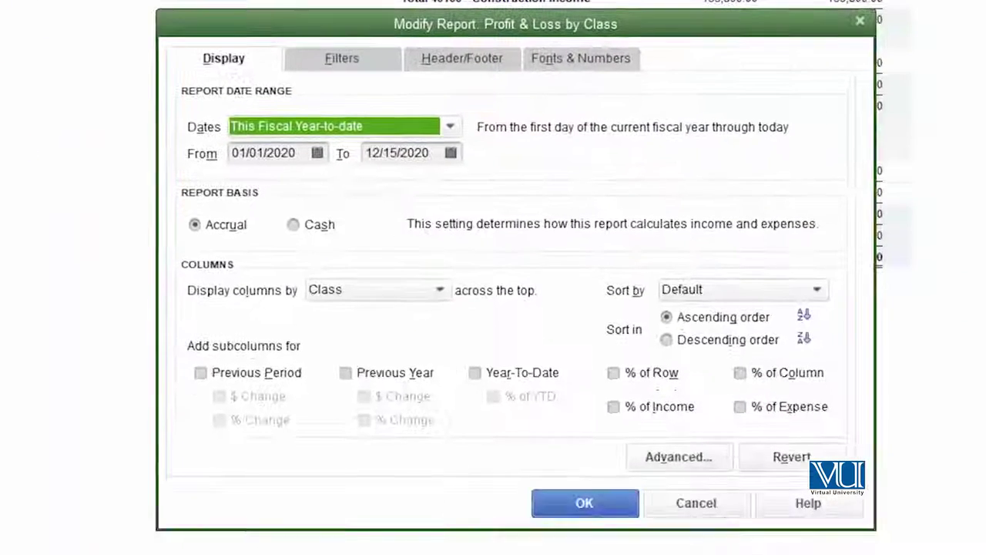
click(341, 60)
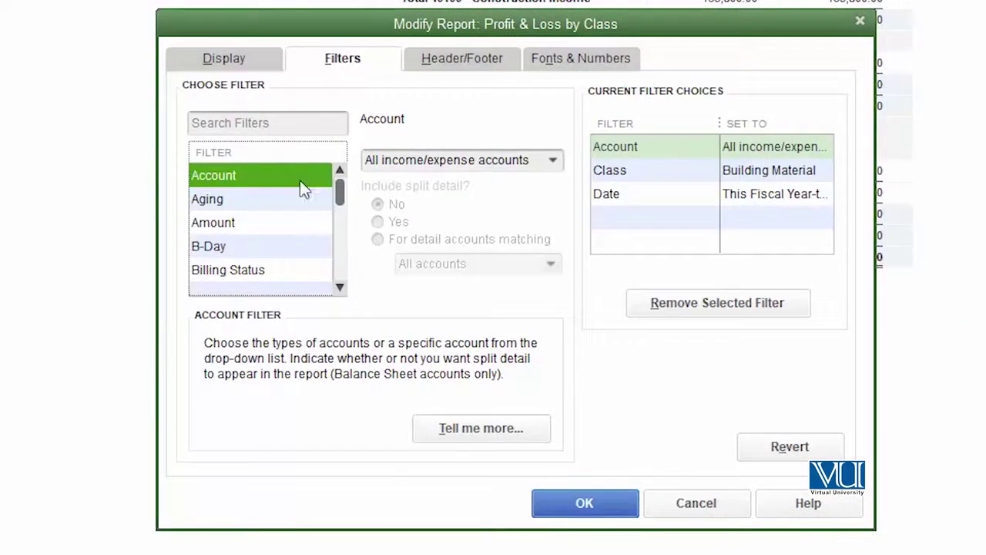
click(641, 172)
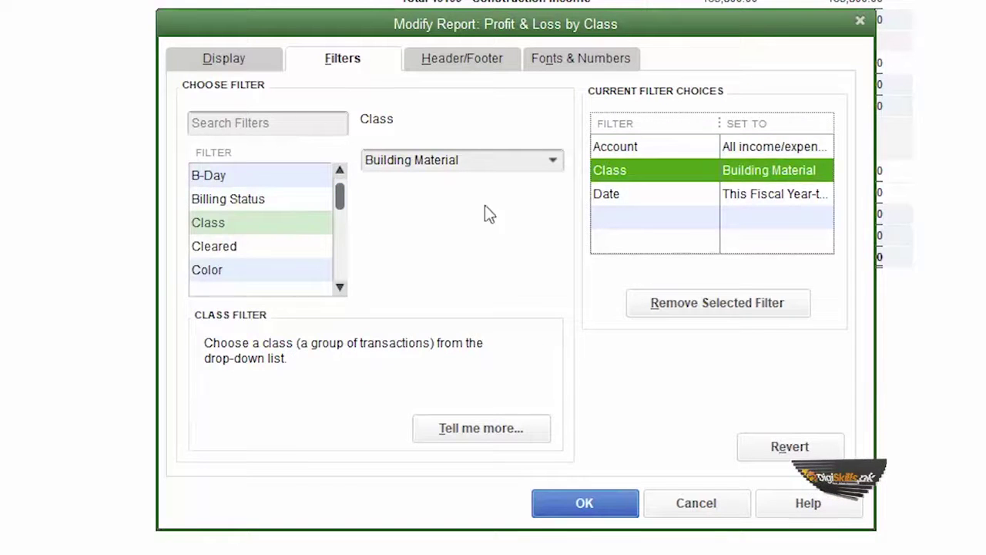
click(555, 165)
click(555, 164)
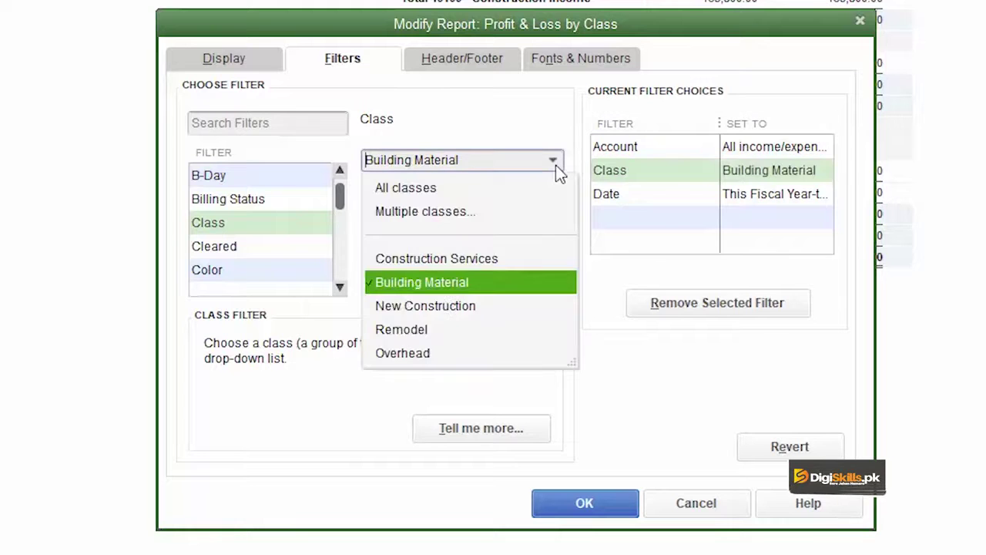
click(407, 218)
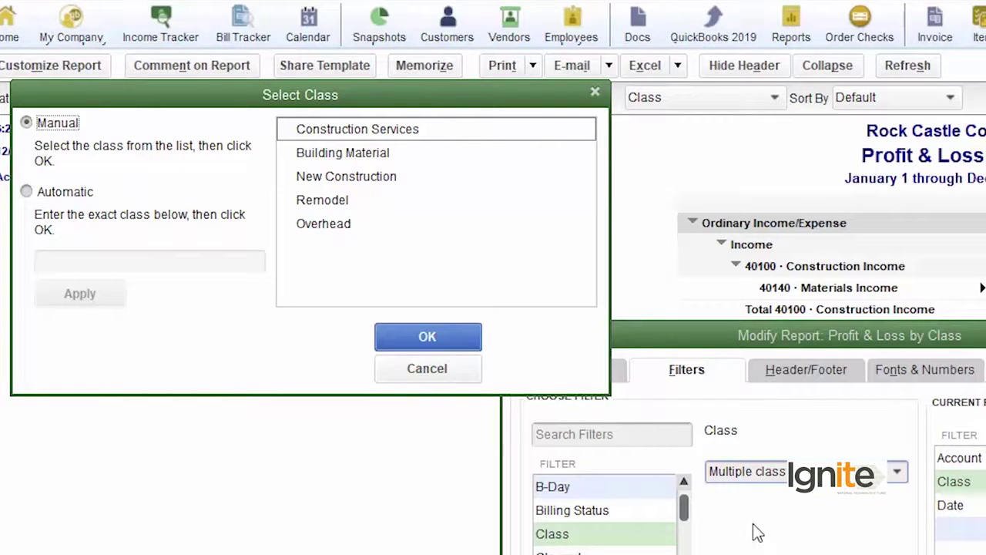
click(293, 129)
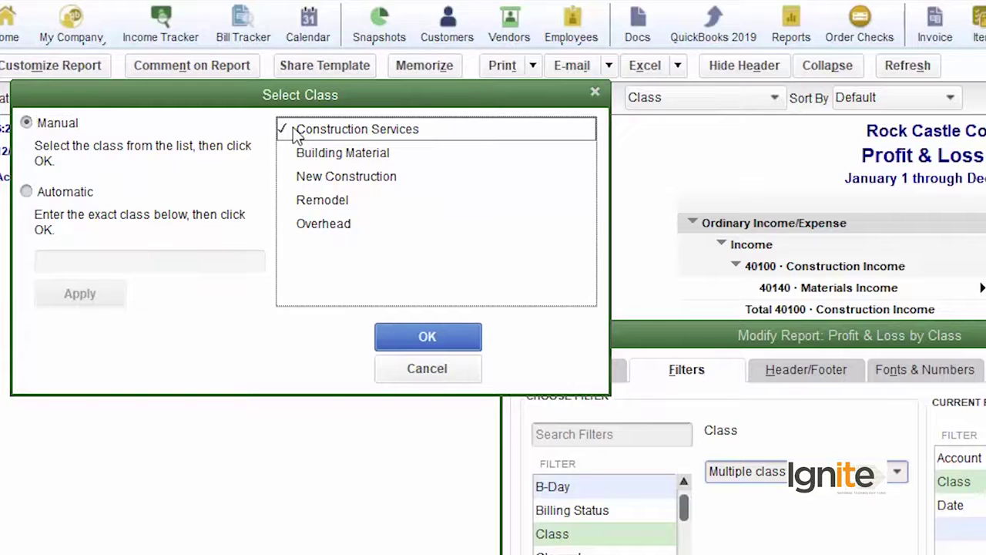
click(290, 158)
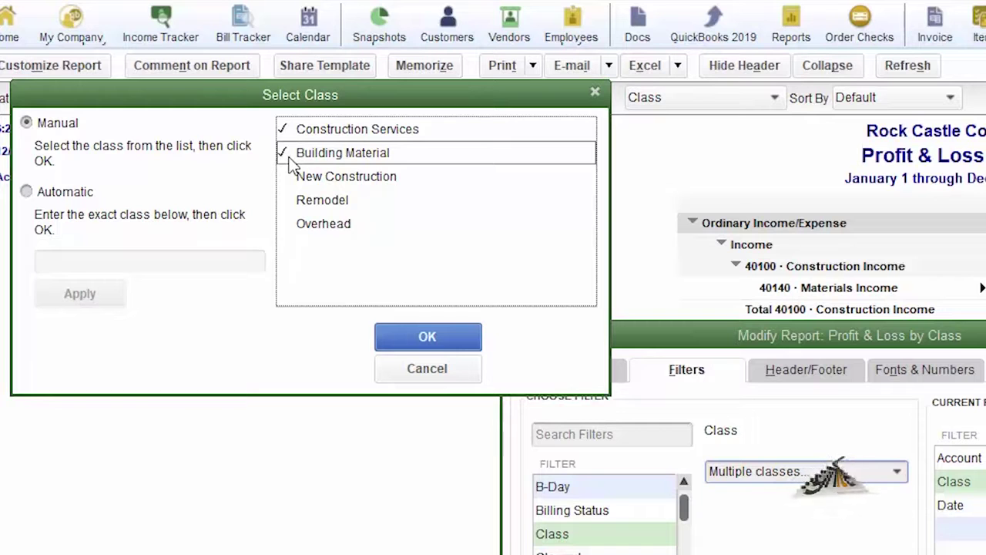
click(436, 347)
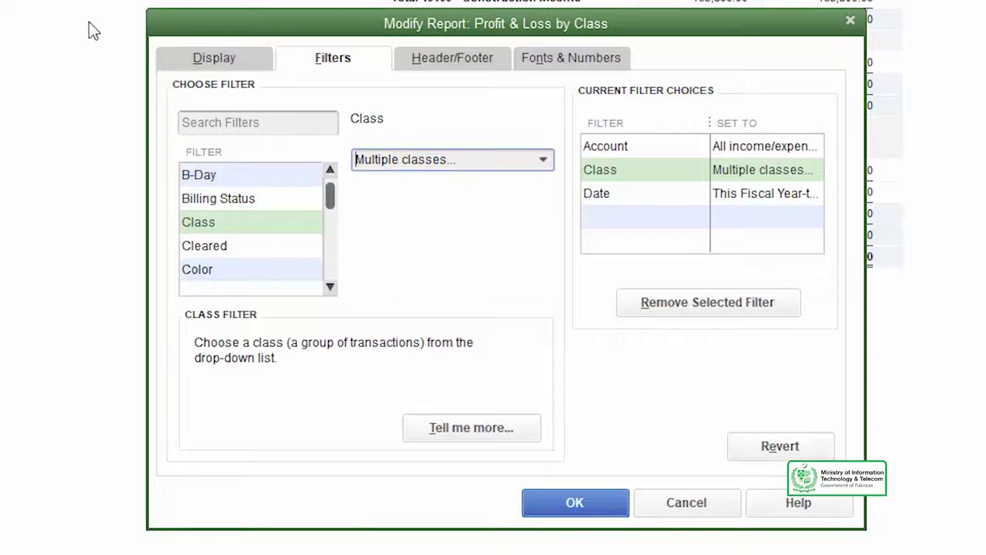
click(603, 507)
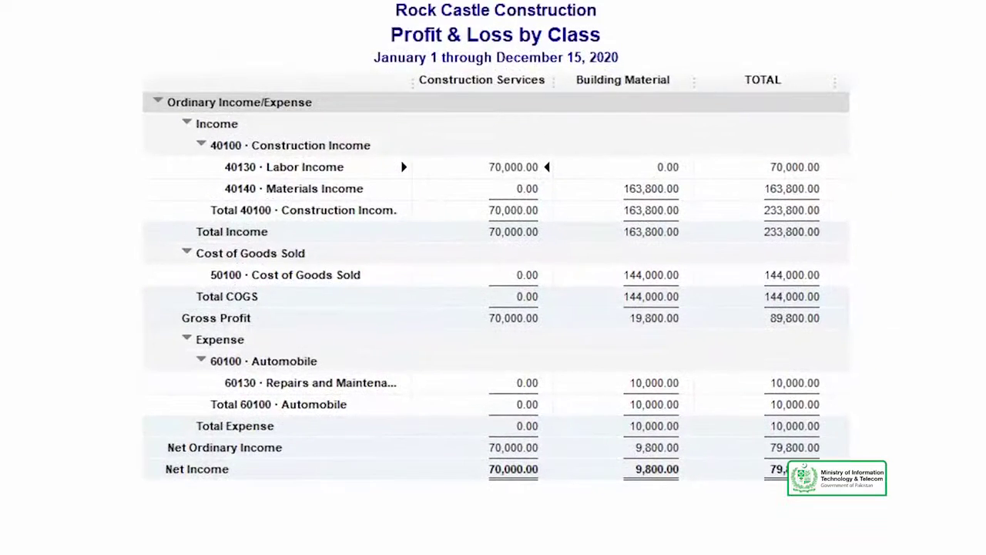